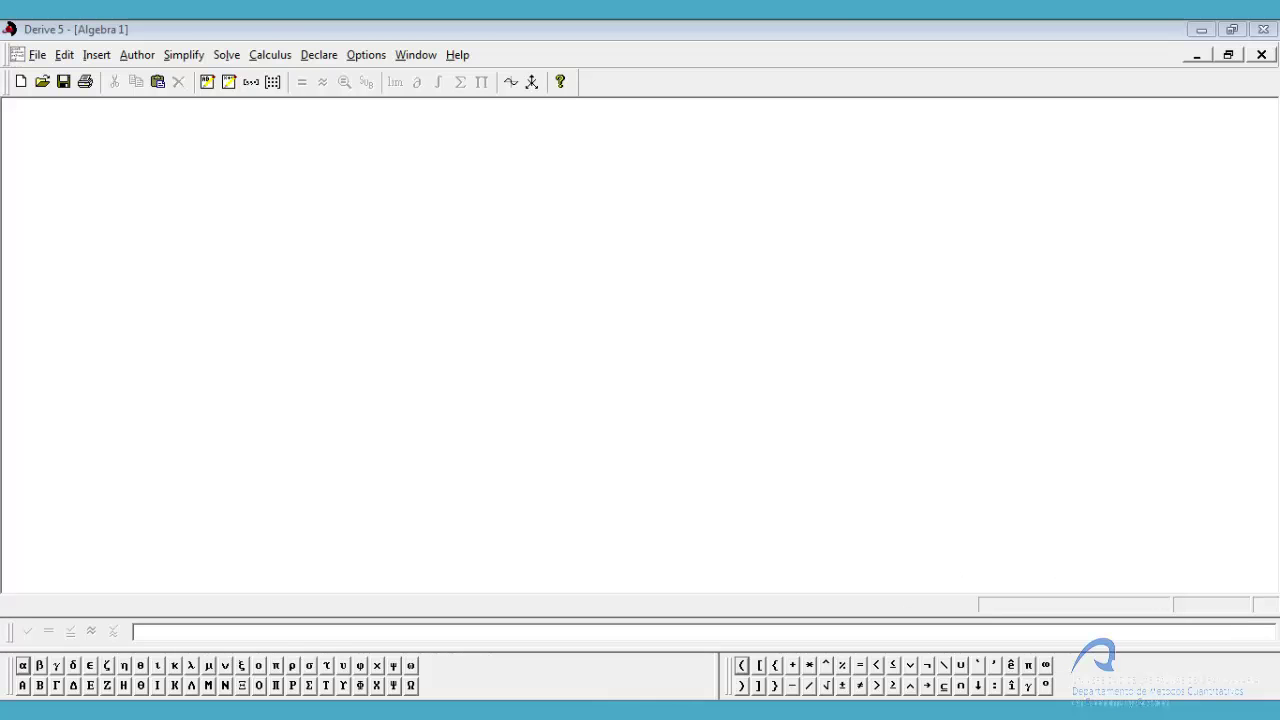
# Enter the Lagrangian's function header l(x,y,λ) in the expression entry line.
pyautogui.click(295, 631)
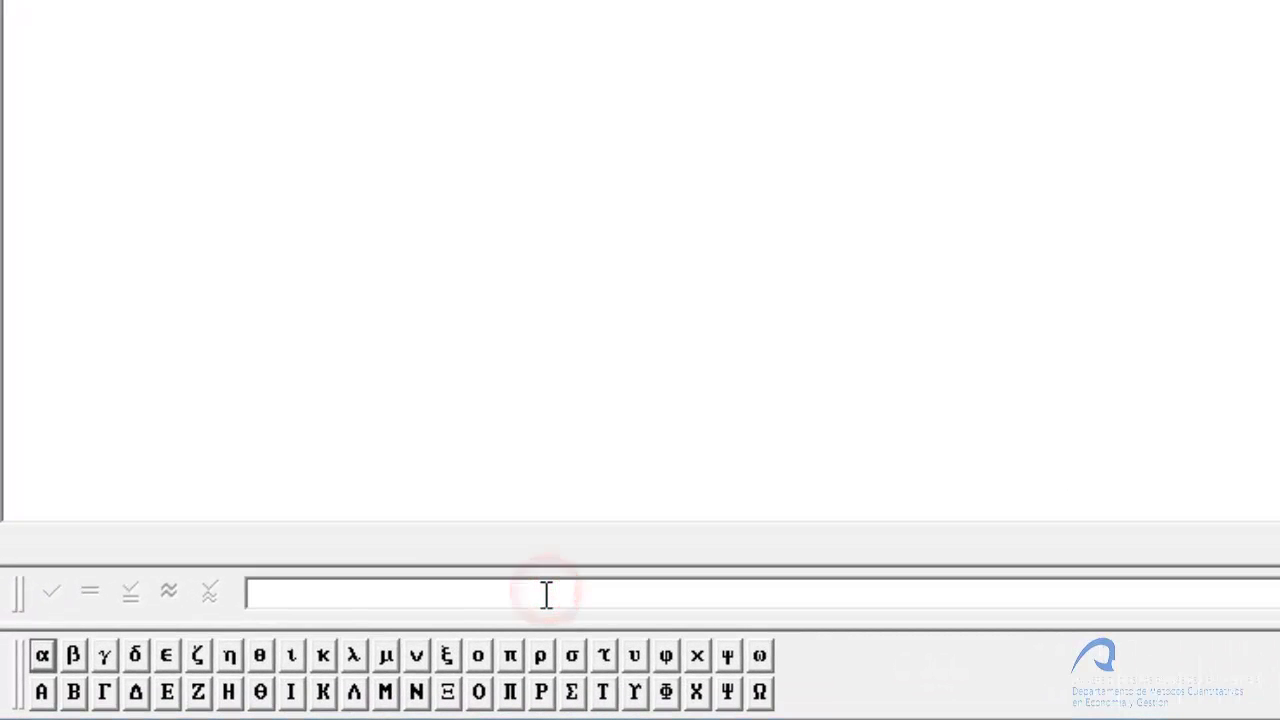
pyautogui.write('1()')
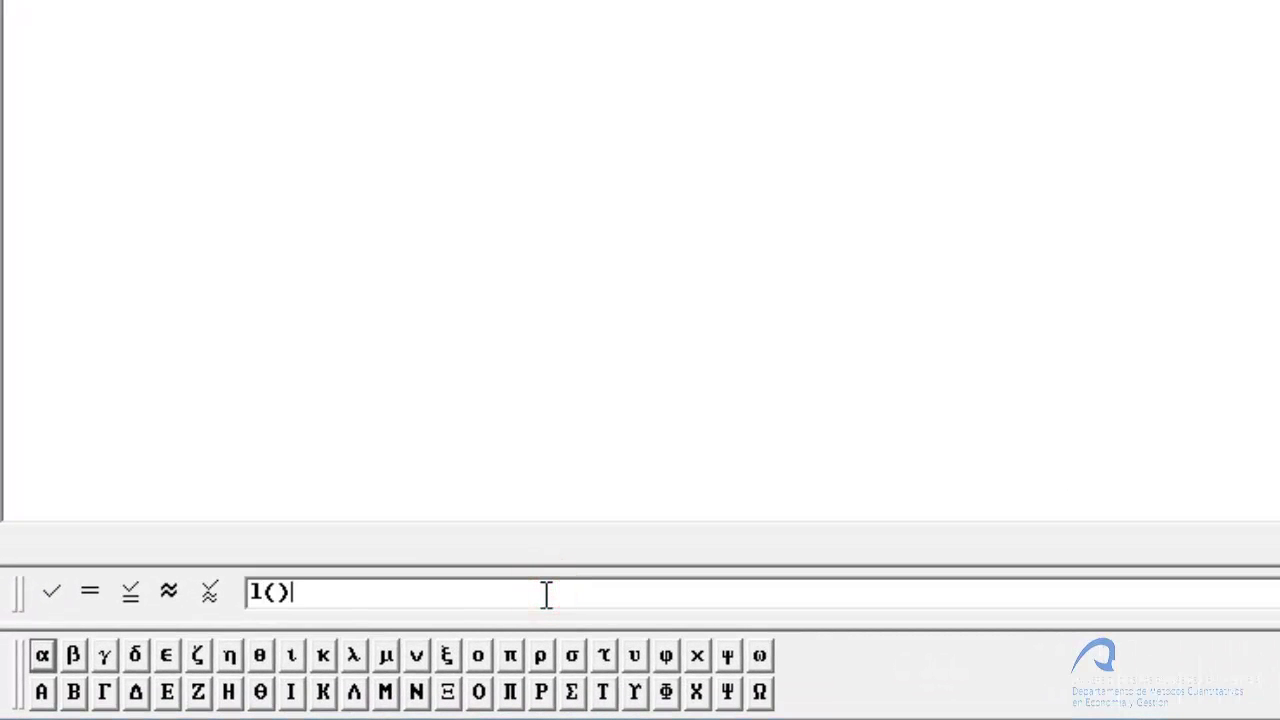
pyautogui.press('Left')
pyautogui.write('x,y,')
pyautogui.click(354, 656)
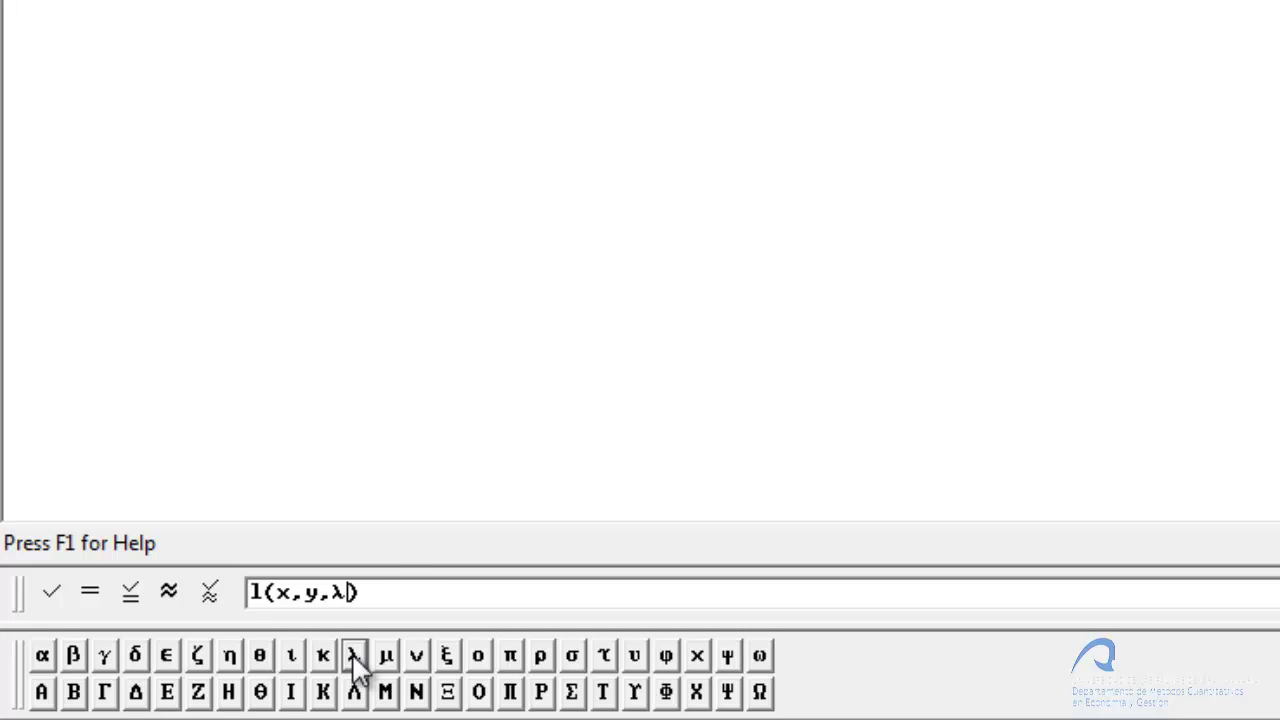
pyautogui.click(405, 590)
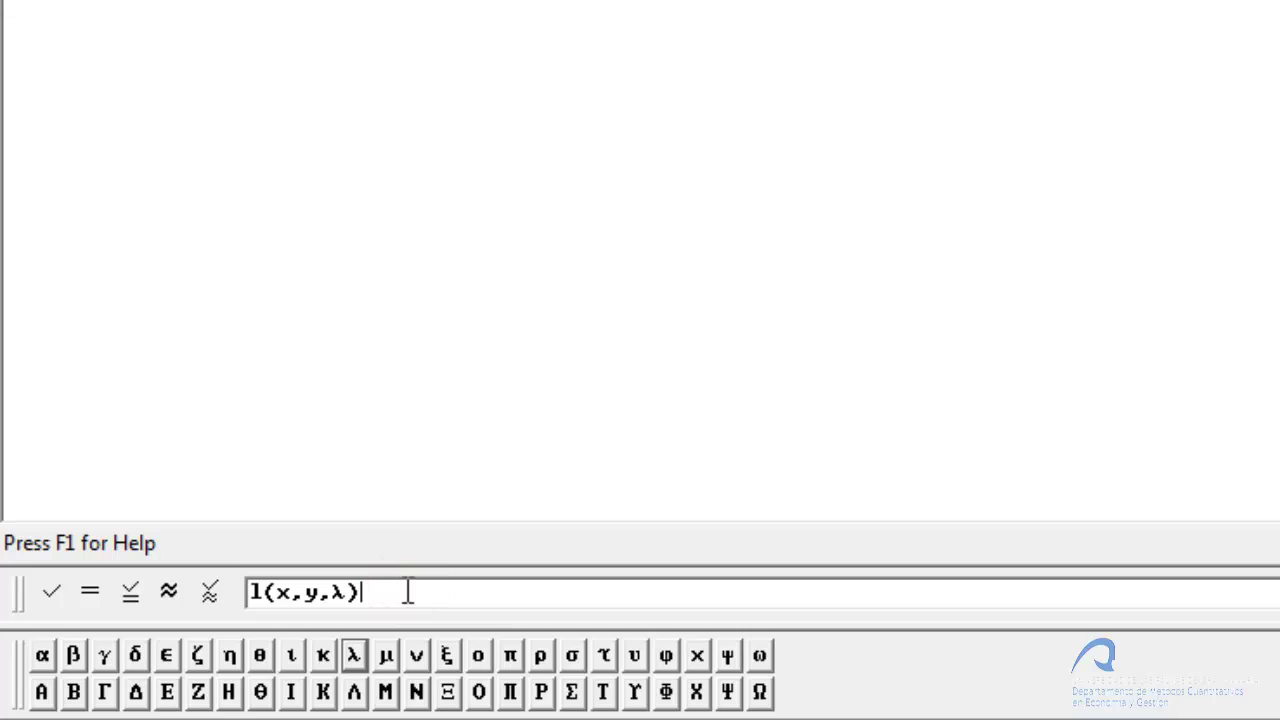
# Continue the l(x,y,λ) definition with the assignment :=(50+2x-6y-x^2-y^2) followed by a minus sign.
pyautogui.write(':=')
pyautogui.write('(50+2x-6y')
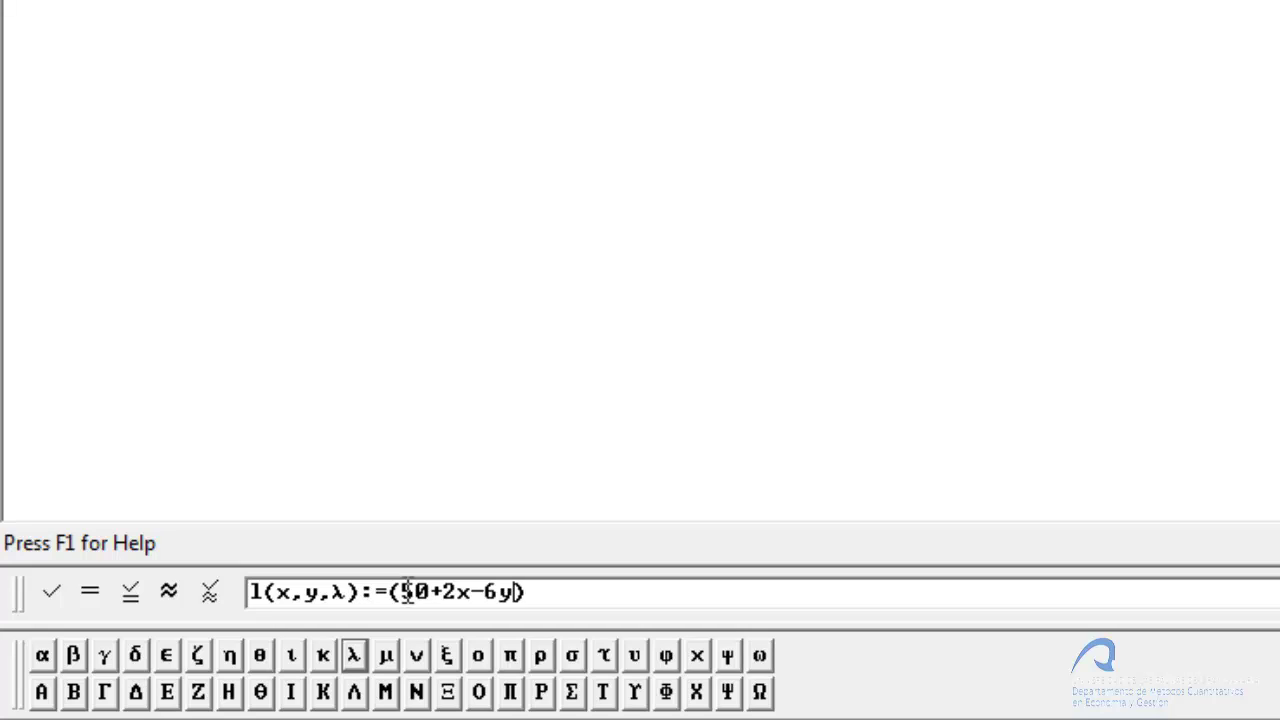
pyautogui.write('-x^2-y')
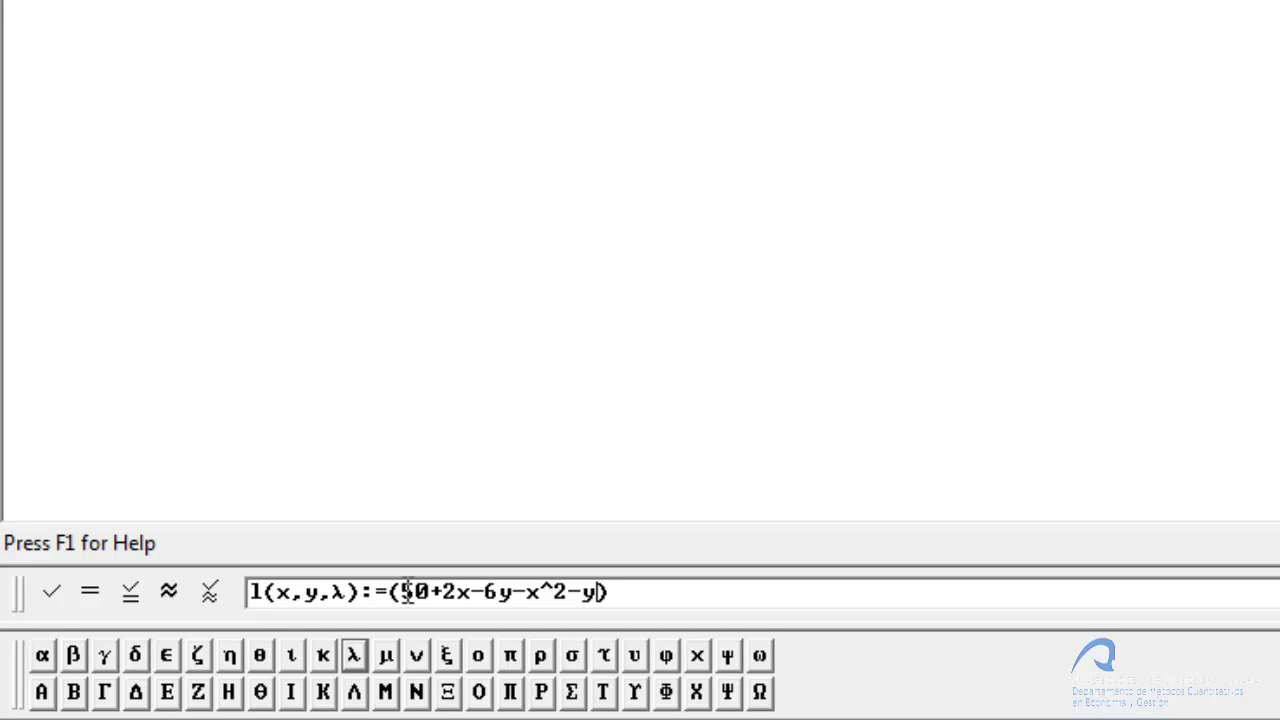
pyautogui.write('^2')
pyautogui.press('Right')
pyautogui.write('-')
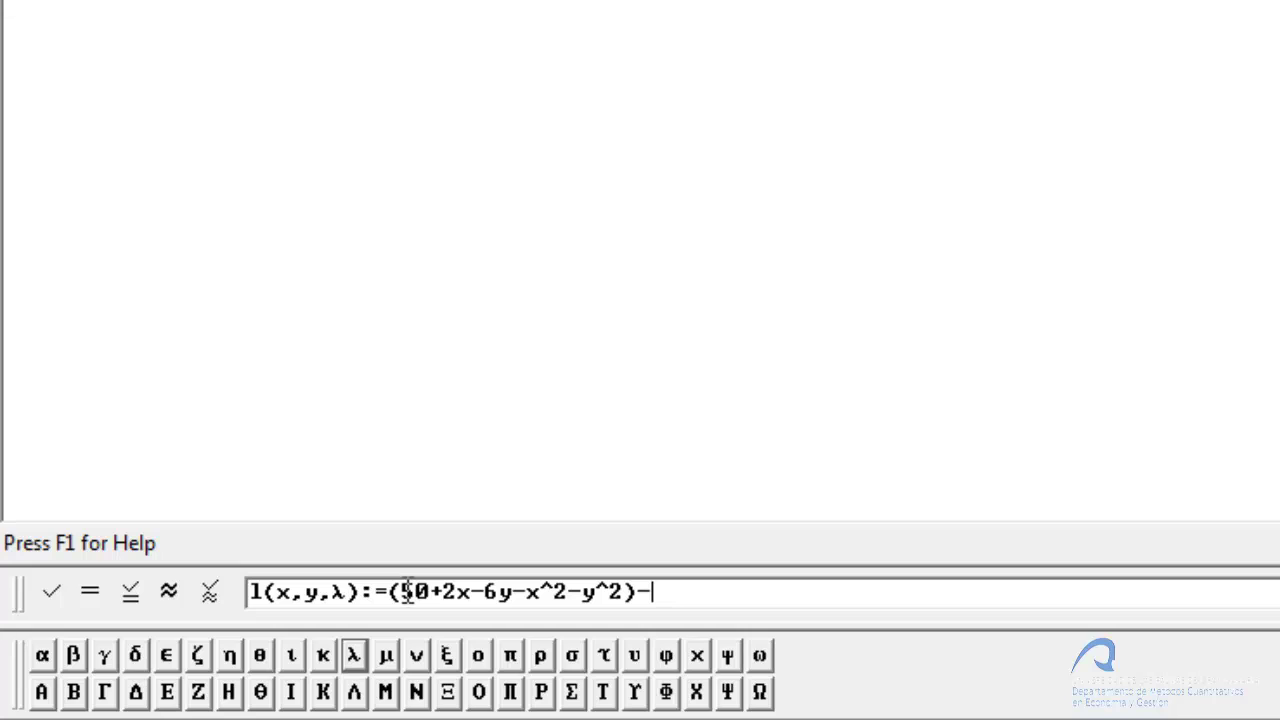
# Complete the Lagrangian definition with the constraint term λ(3x+y-10) and add it to the worksheet.
pyautogui.click(356, 658)
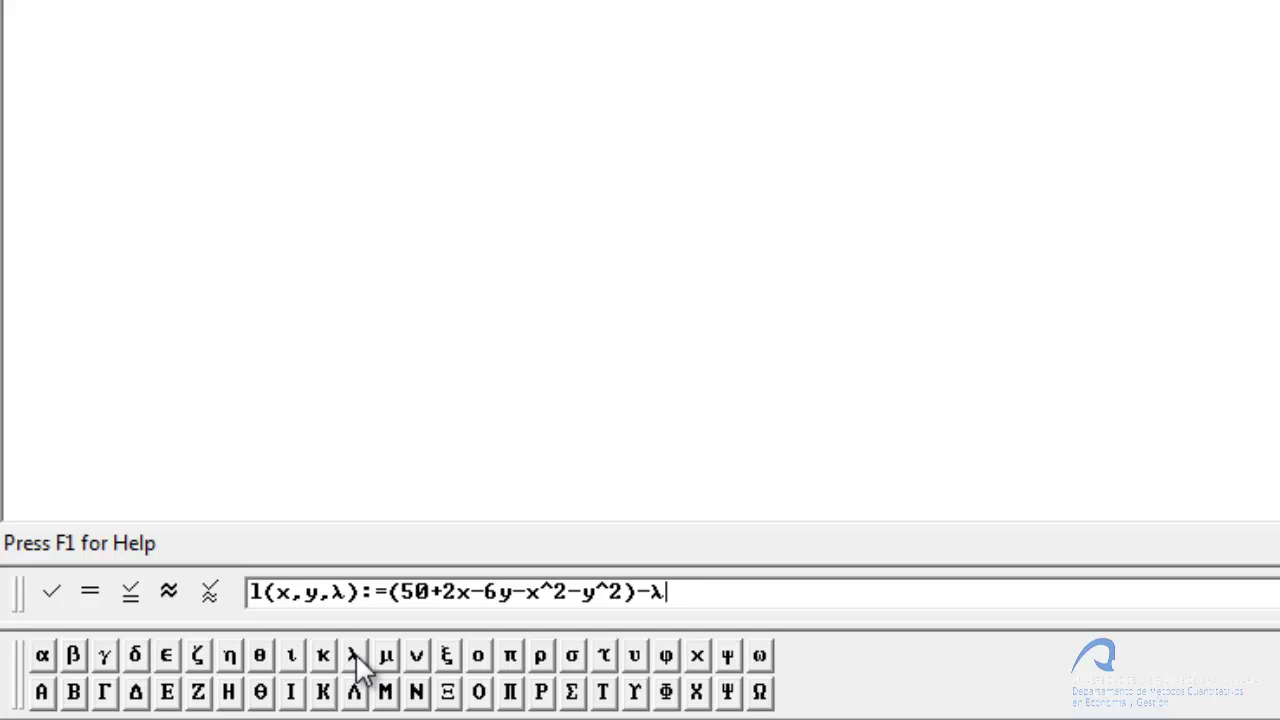
pyautogui.write('()')
pyautogui.write('3·x ')
pyautogui.write('+ y - 1')
pyautogui.write('0')
pyautogui.press('Right')
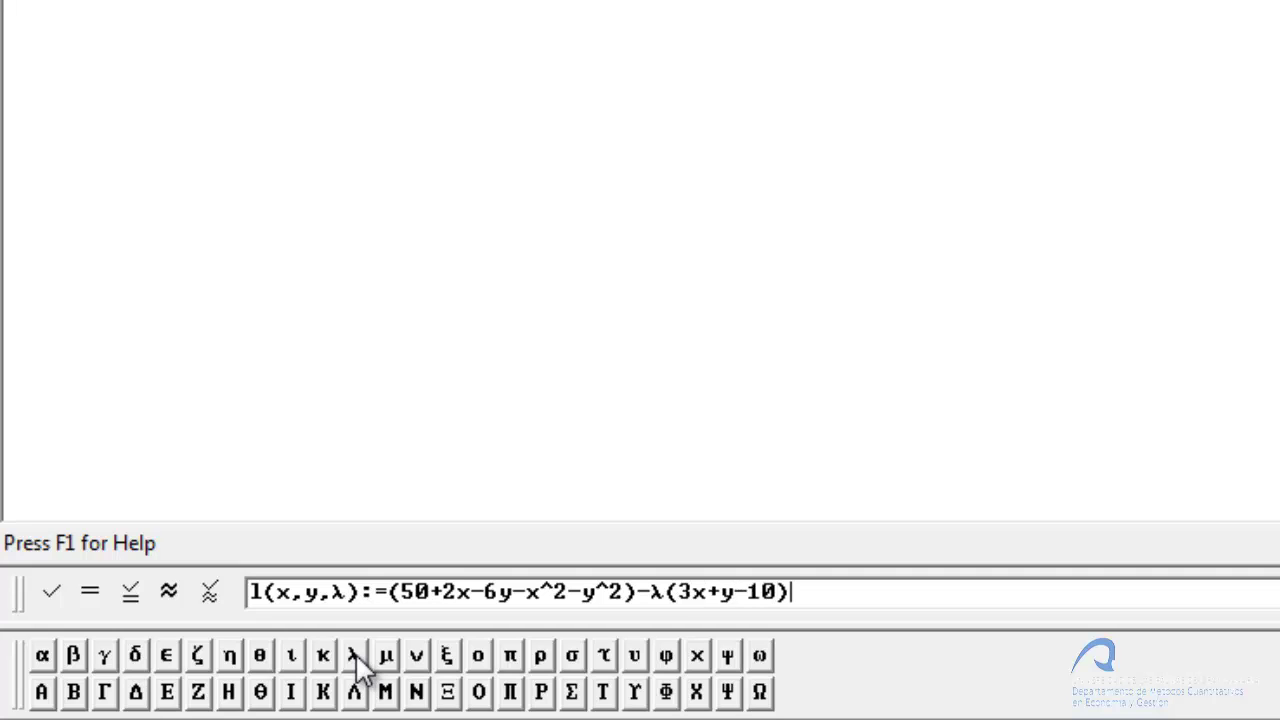
pyautogui.press('Return')
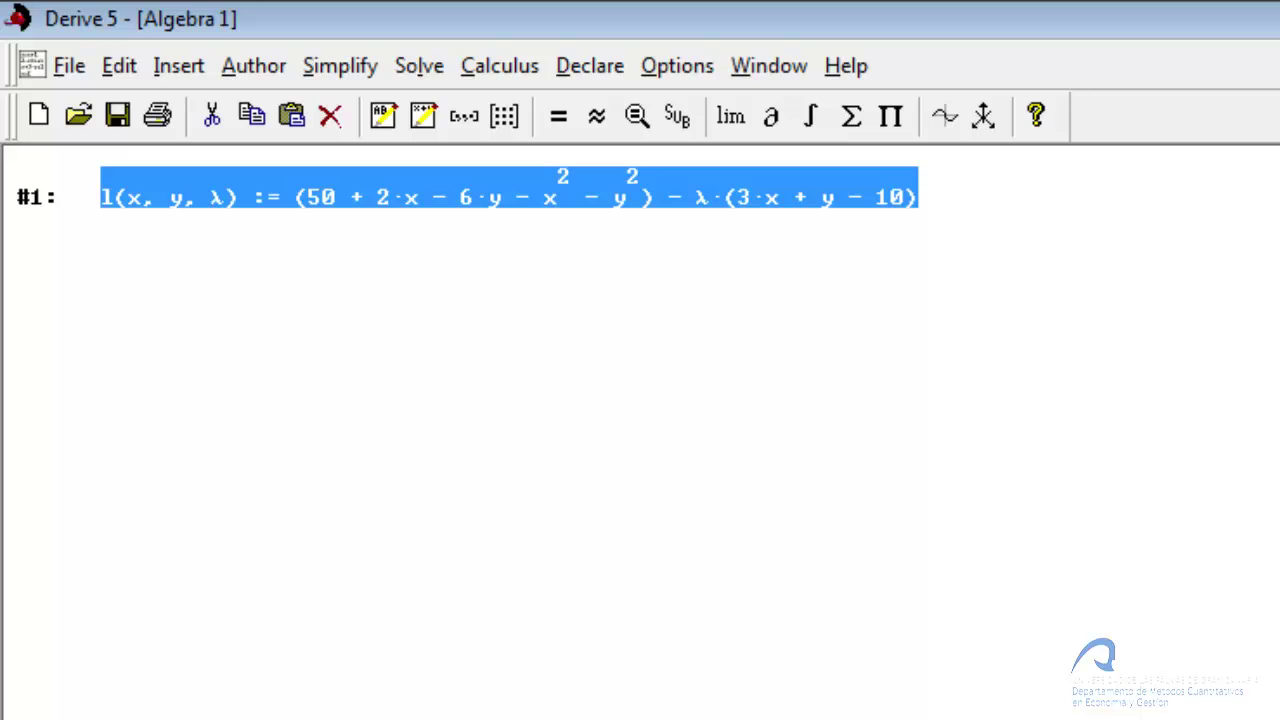
# Write the objective function as f(x,y);=50+2x-6y-x^2-y^2 and submit it.
pyautogui.write('f()')
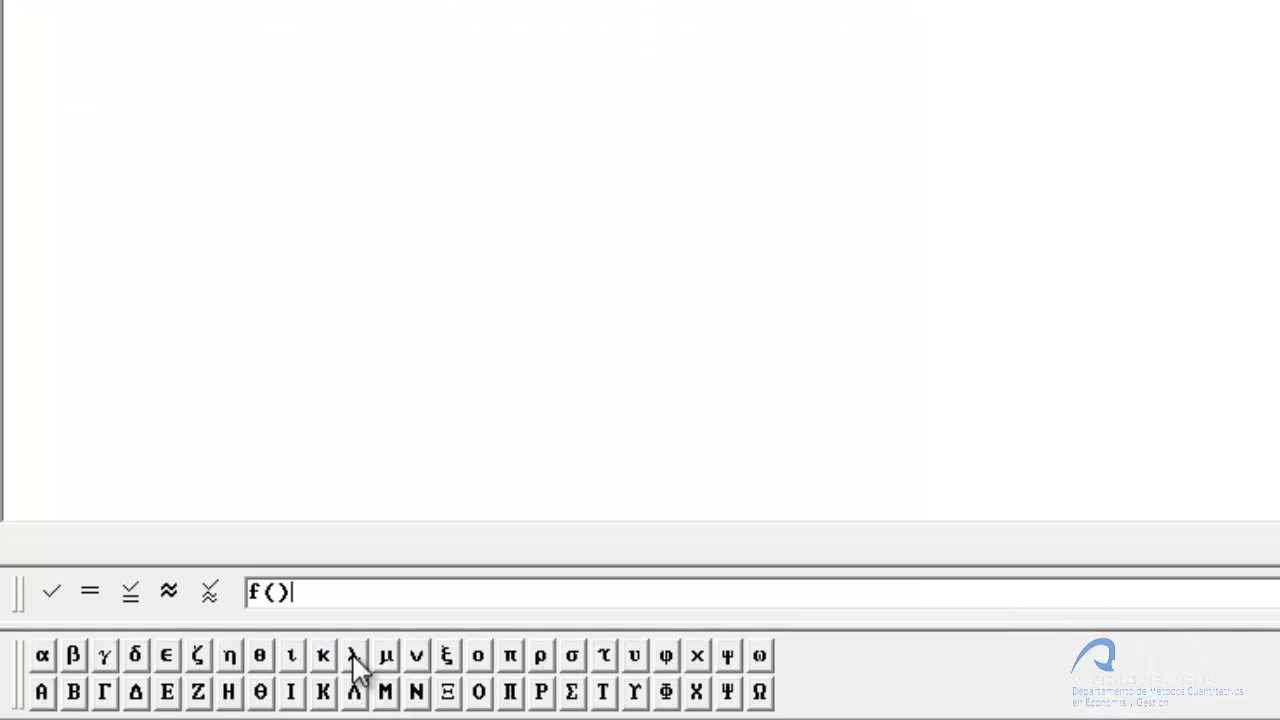
pyautogui.press('Left')
pyautogui.write('x,y')
pyautogui.press('Right')
pyautogui.write(';=50')
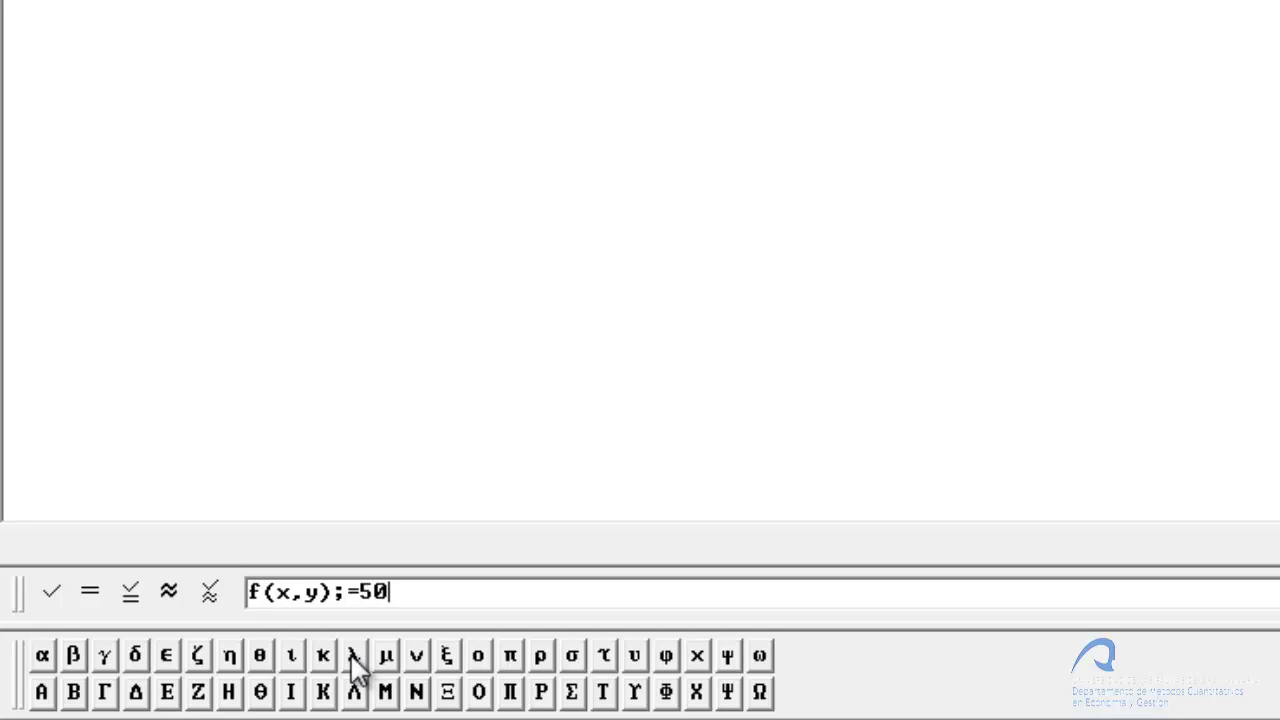
pyautogui.write('+2x-6y')
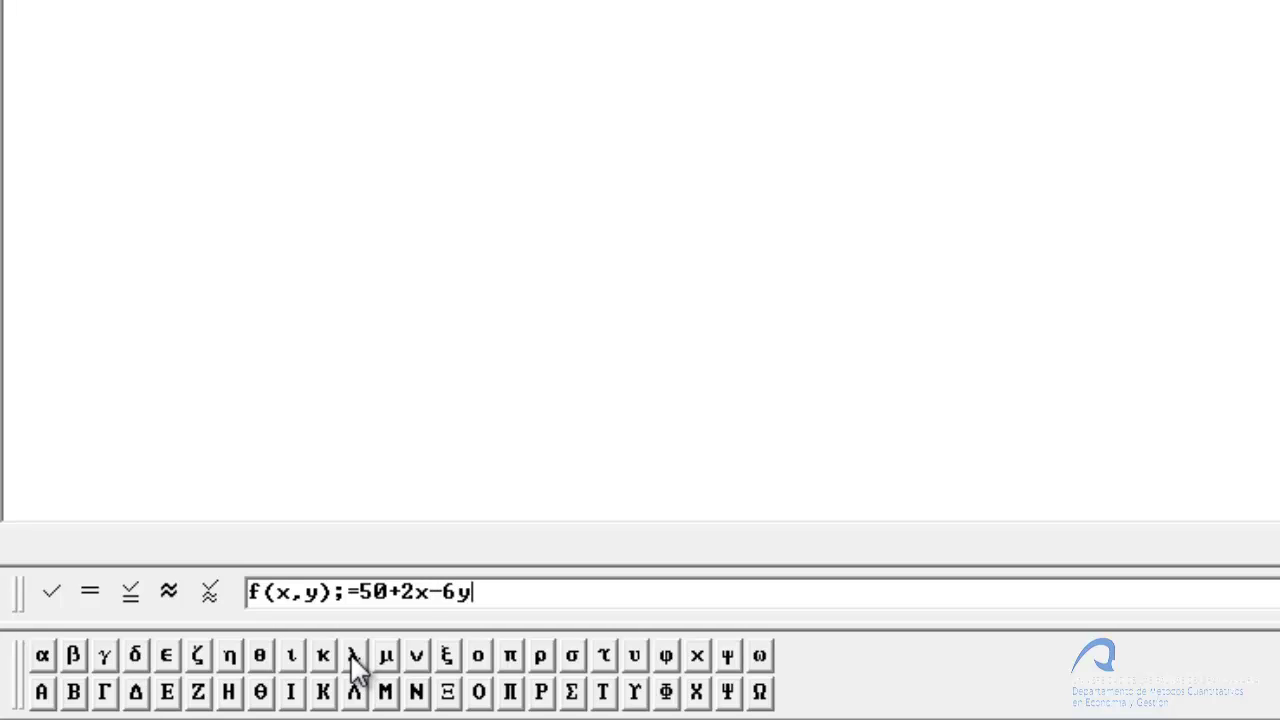
pyautogui.write('-x^2-y^2')
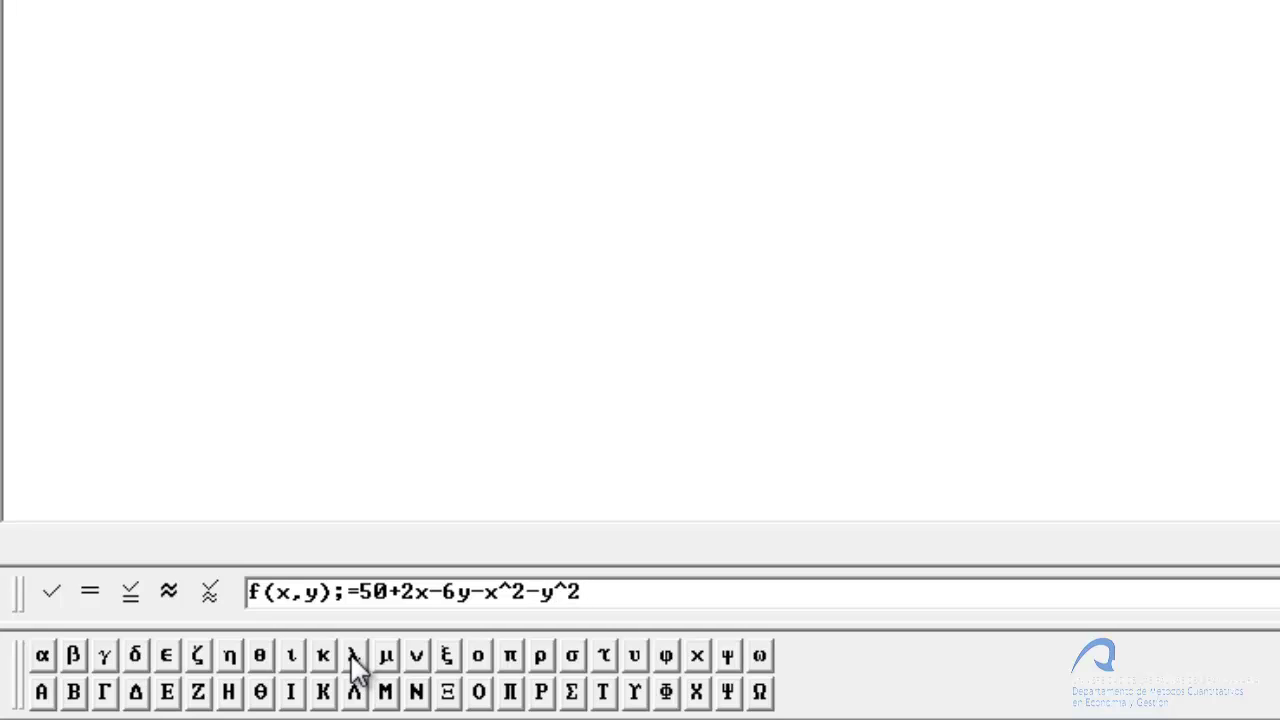
pyautogui.press('Return')
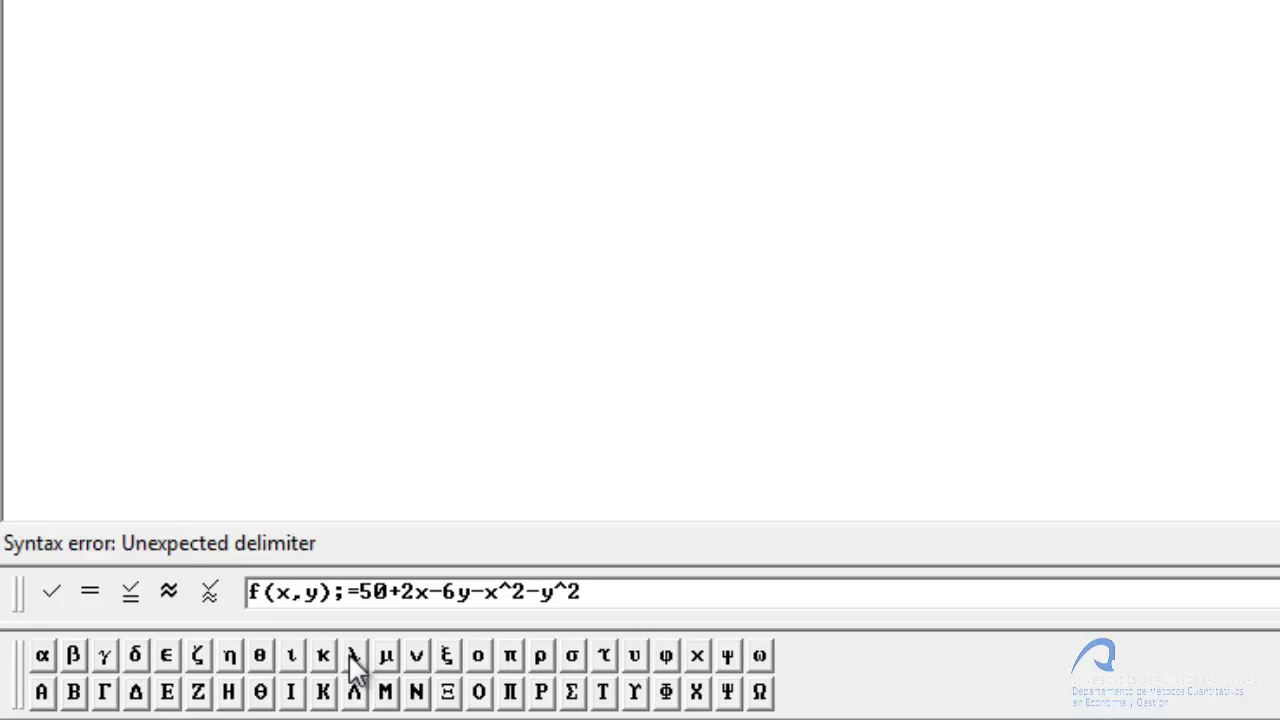
# Replace the semicolon with a colon in the f(x,y) definition and add the expression to the worksheet.
pyautogui.press('Right')
pyautogui.press('Right')
pyautogui.press('Right')
pyautogui.press('Right')
pyautogui.press('BackSpace')
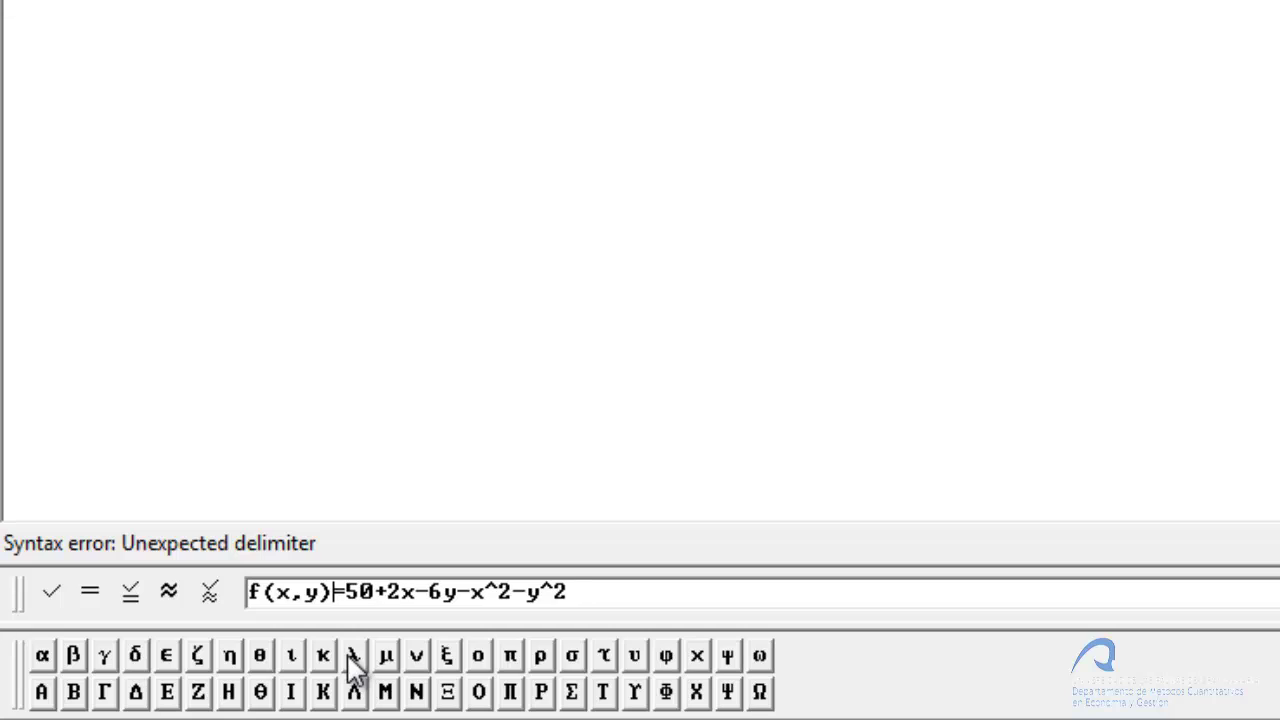
pyautogui.write(':')
pyautogui.press('Return')
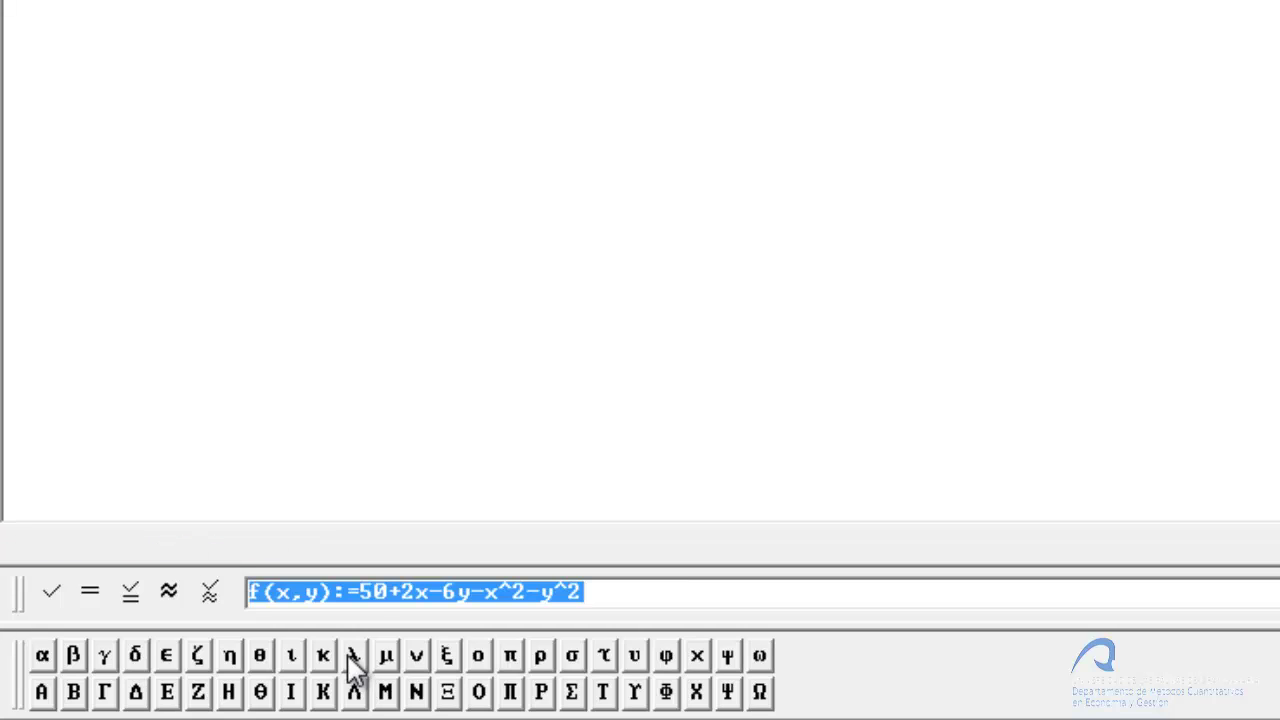
# Define the constraint function g(x,y):=3x+y-10 in the worksheet.
pyautogui.write('g()')
pyautogui.press('Left')
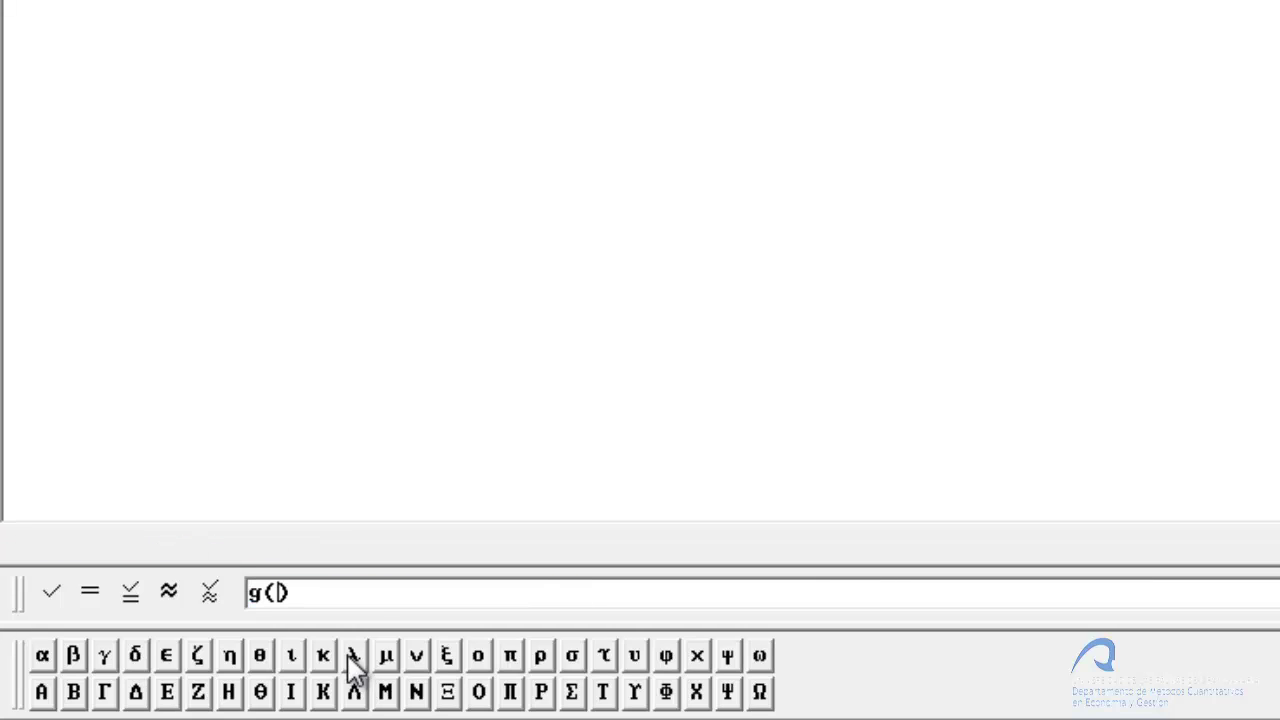
pyautogui.write('x,y')
pyautogui.press('Right')
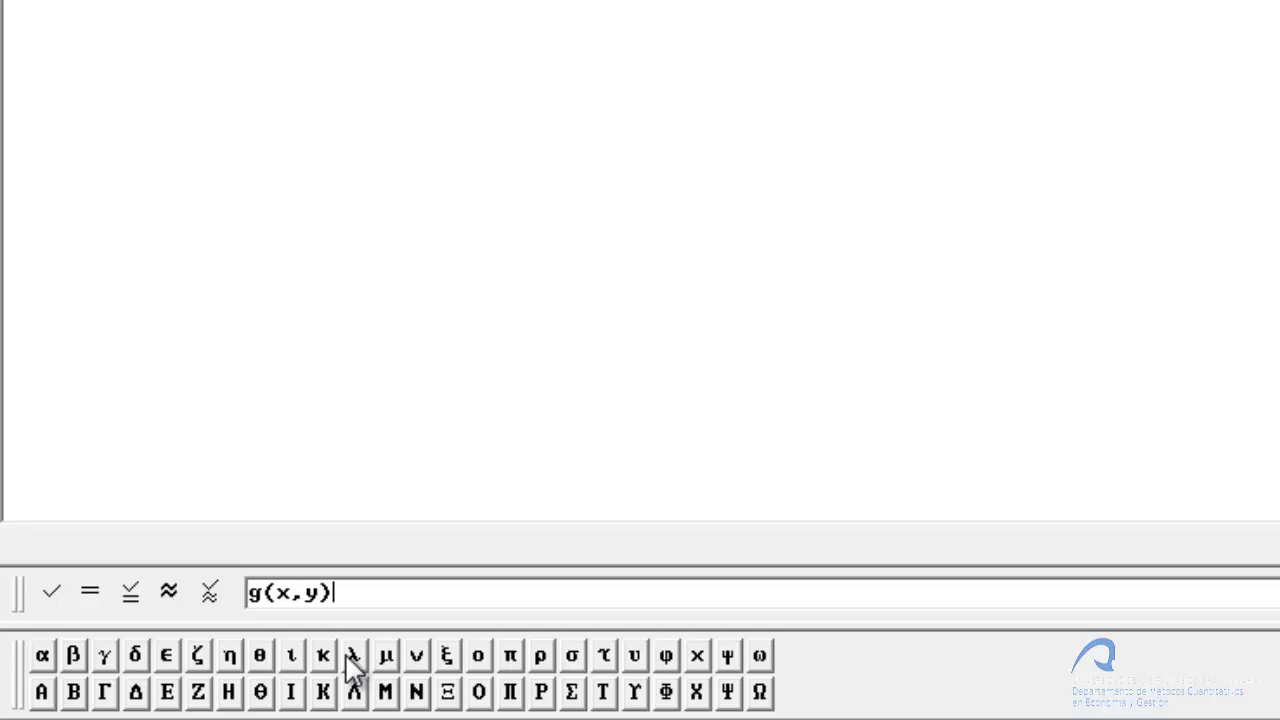
pyautogui.write(':=3x')
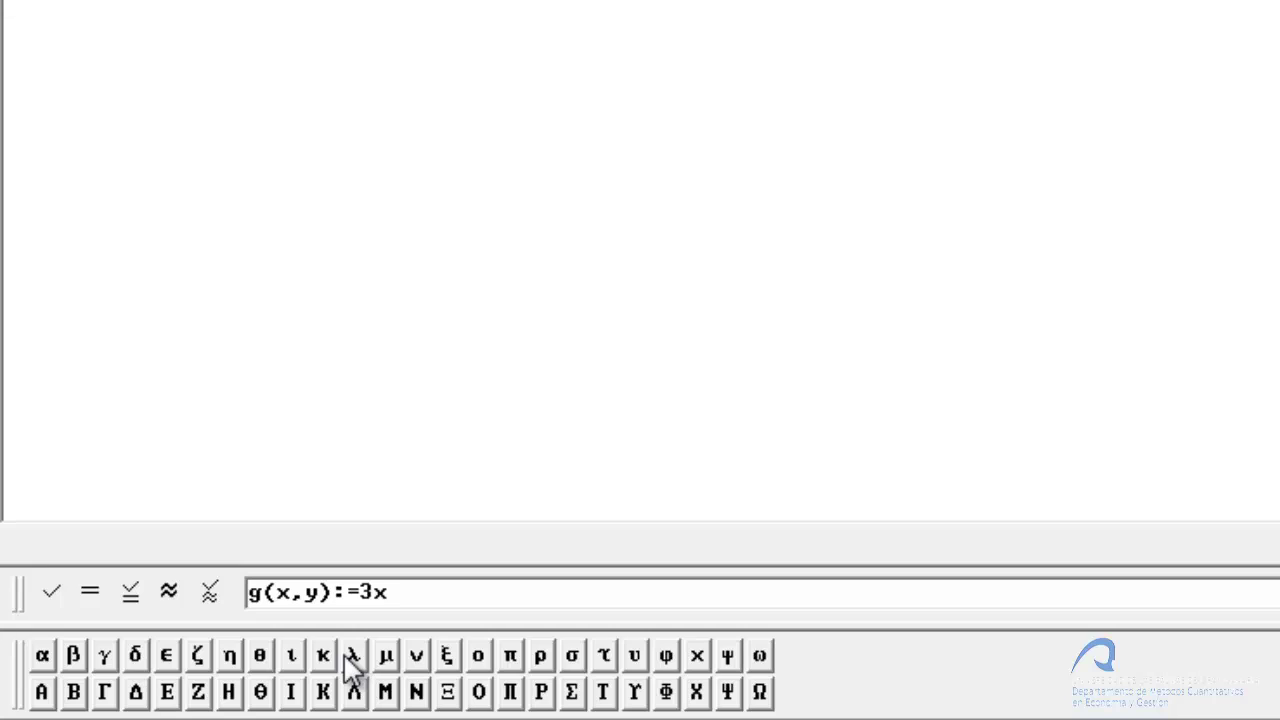
pyautogui.write('+y-10')
pyautogui.press('Return')
# Begin a new Lagrangian definition l(x,y,λ):=f(x,y)- in the expression entry line.
pyautogui.write('1(')
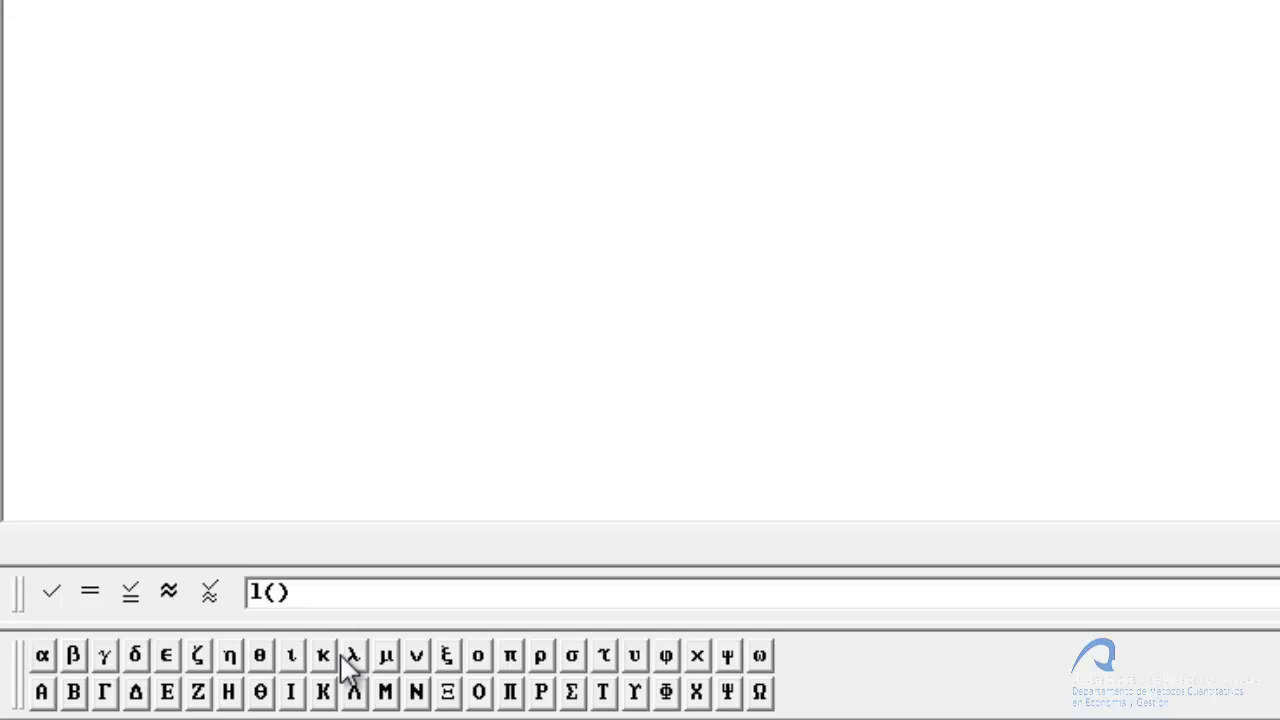
pyautogui.write('x,y,')
pyautogui.click(353, 656)
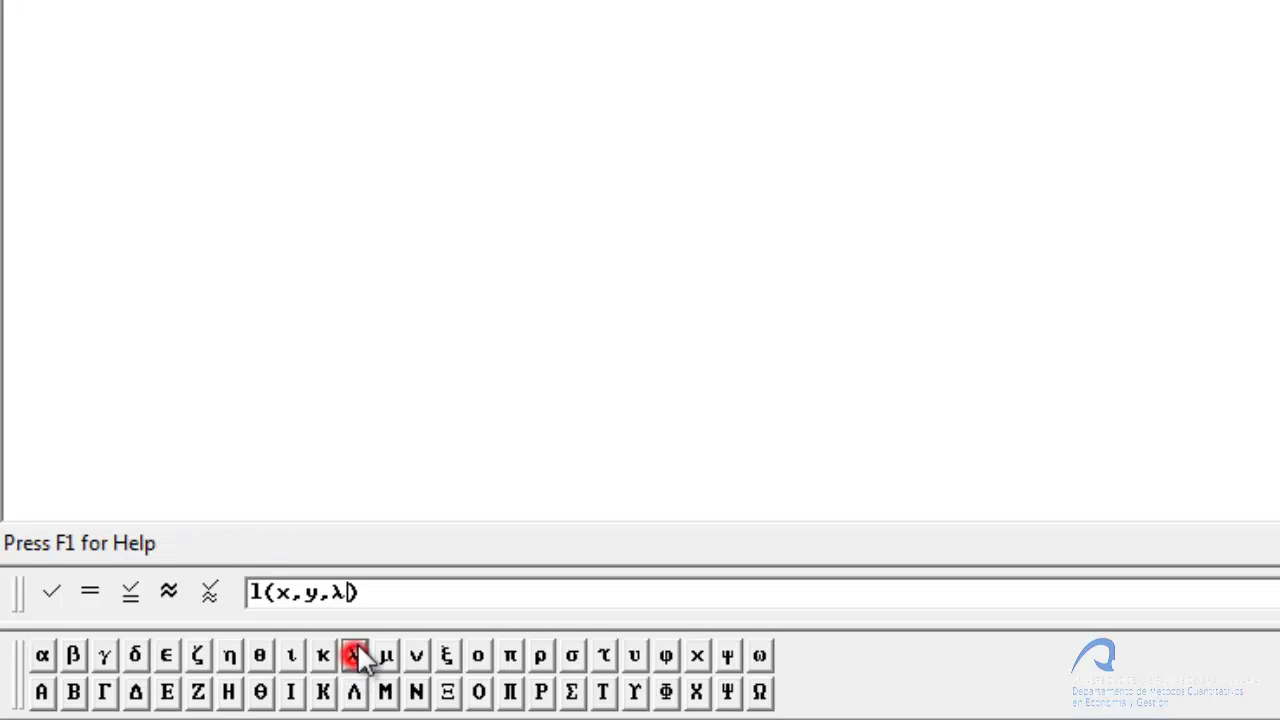
pyautogui.click(400, 594)
pyautogui.write(':=f()')
pyautogui.press('Left')
pyautogui.write('x,y')
pyautogui.press('Right')
pyautogui.write('-')
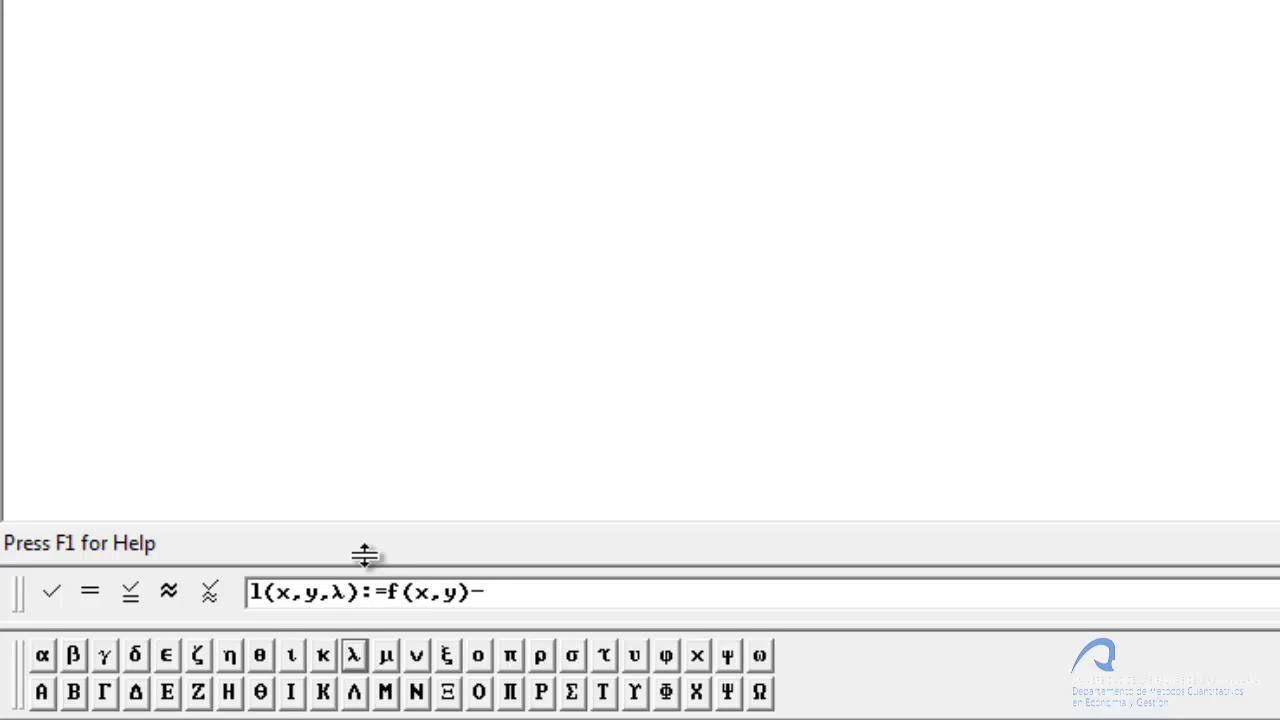
# Finish the new Lagrangian definition with the term λg(x,y) and add it to the worksheet.
pyautogui.click(356, 656)
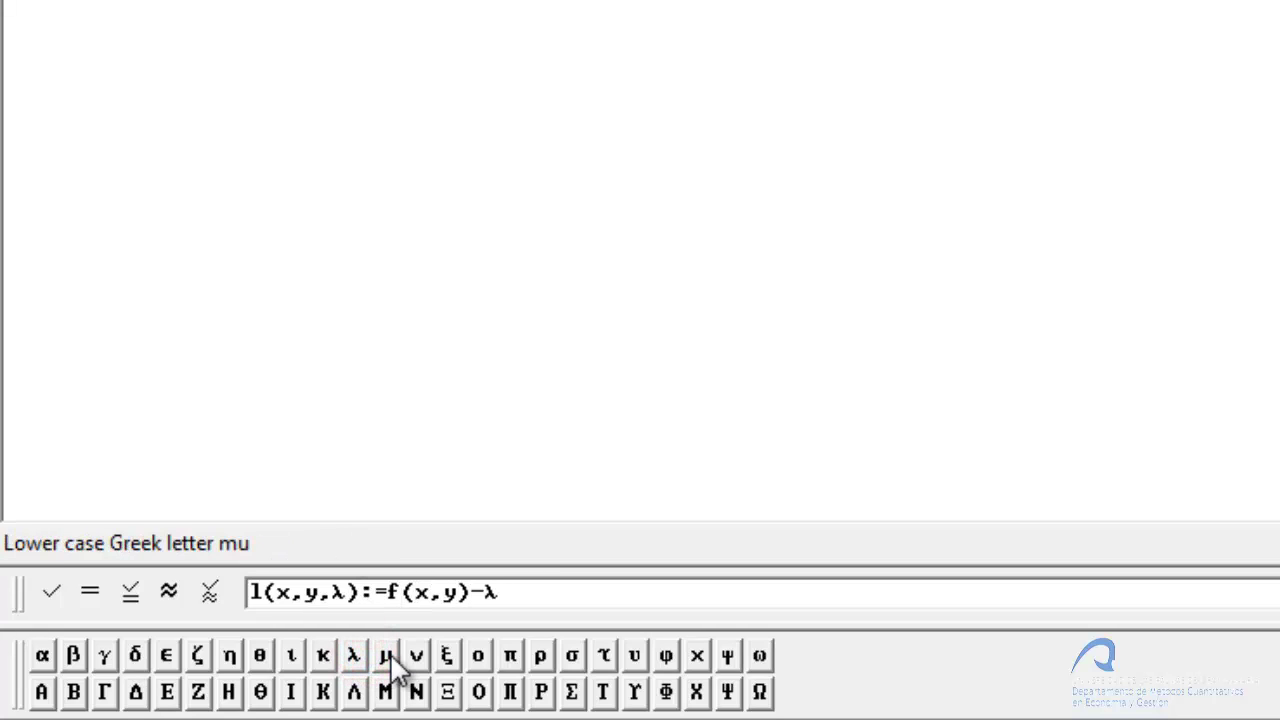
pyautogui.write('()')
pyautogui.press('Left')
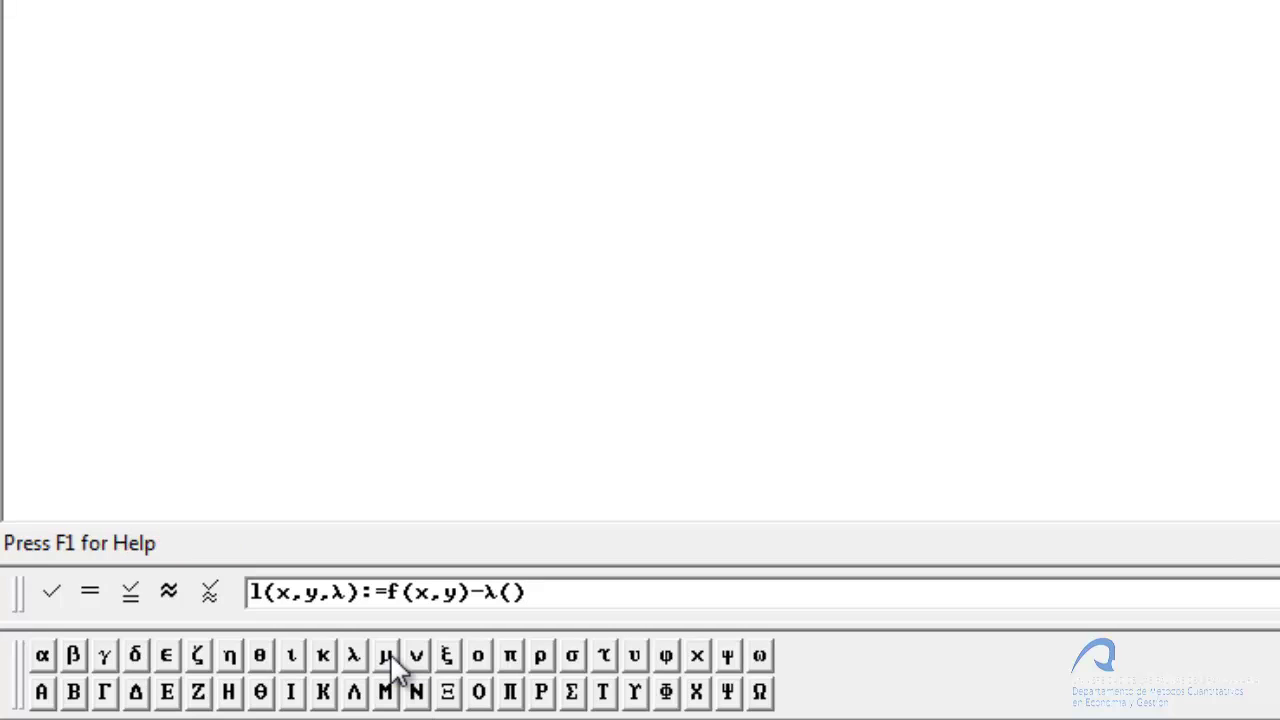
pyautogui.press('Right')
pyautogui.press('BackSpace')
pyautogui.press('BackSpace')
pyautogui.write('g()')
pyautogui.press('Left')
pyautogui.write('x, y')
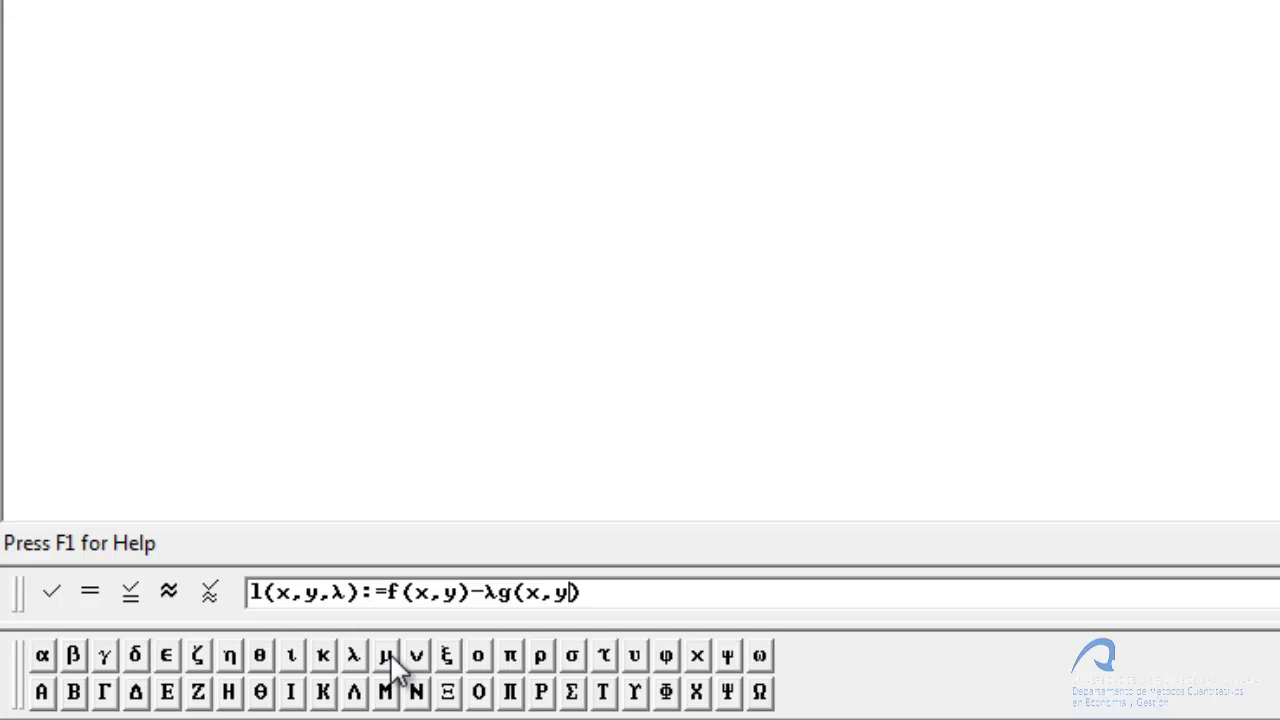
pyautogui.press('Right')
pyautogui.press('Return')
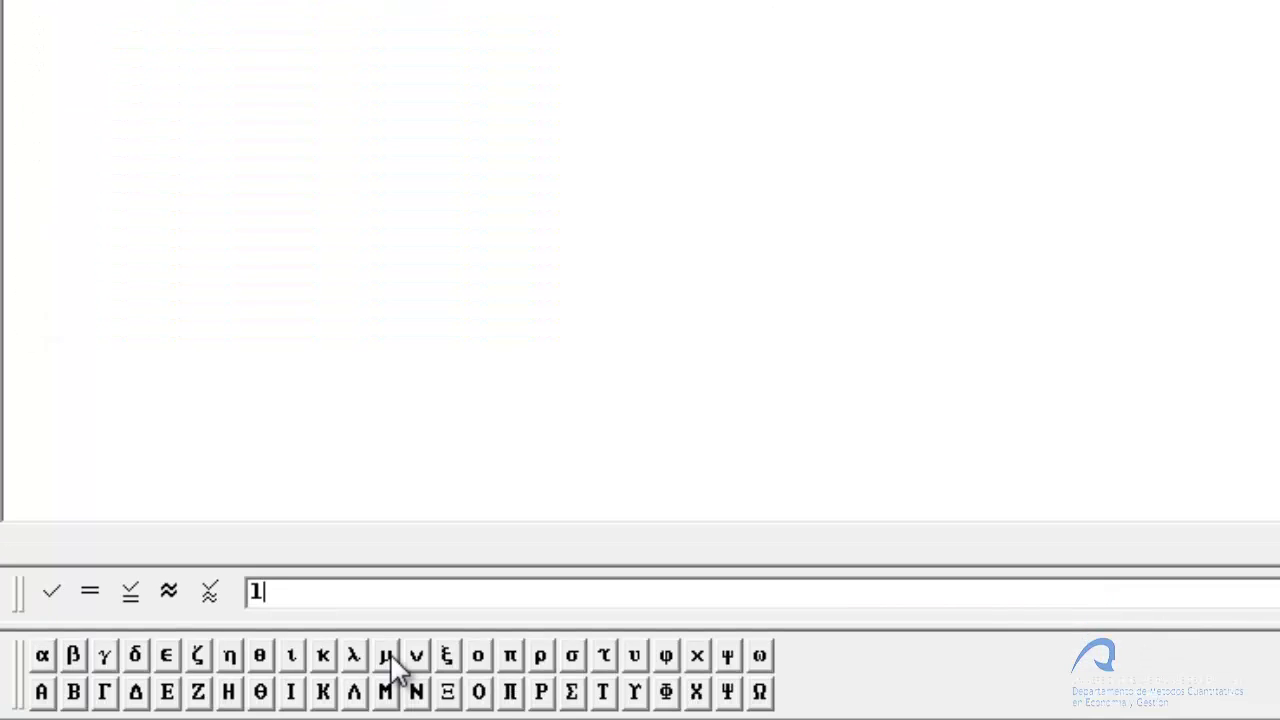
# Add the gradient expression l'(x,y,λ) to the worksheet and simplify it.
pyautogui.write("'()")
pyautogui.press('Left')
pyautogui.write('x,y,')
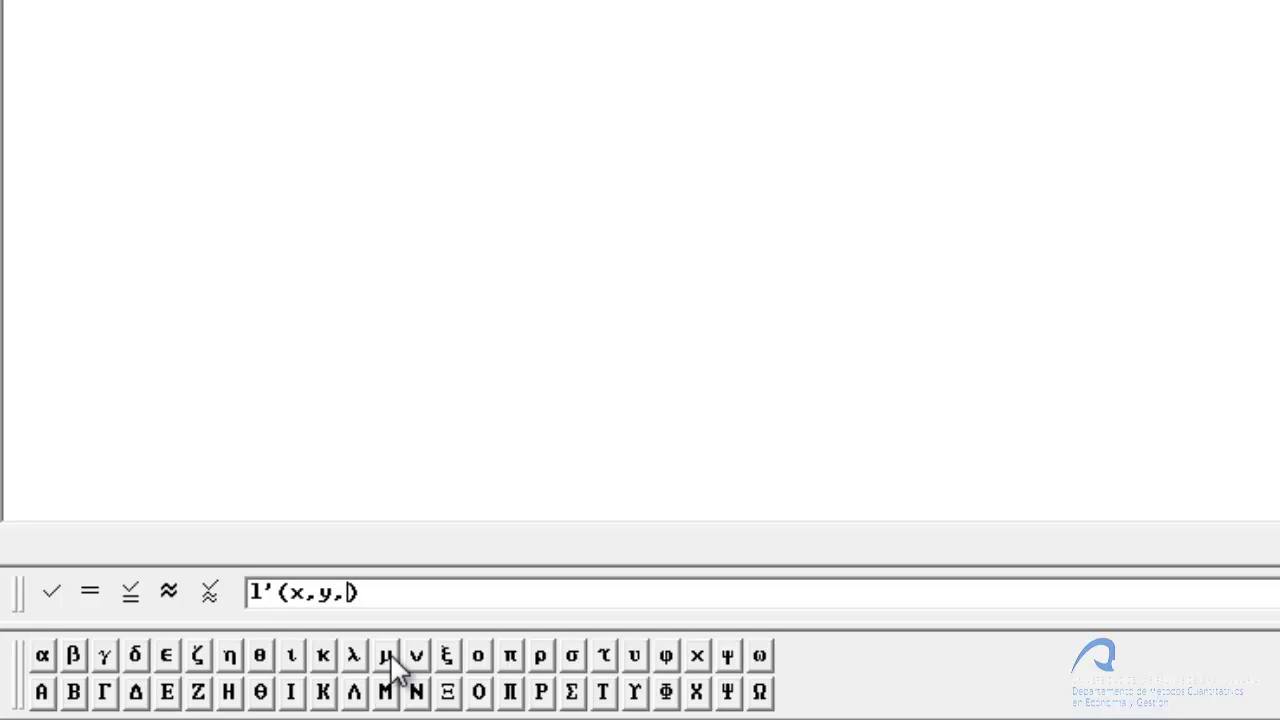
pyautogui.click(354, 655)
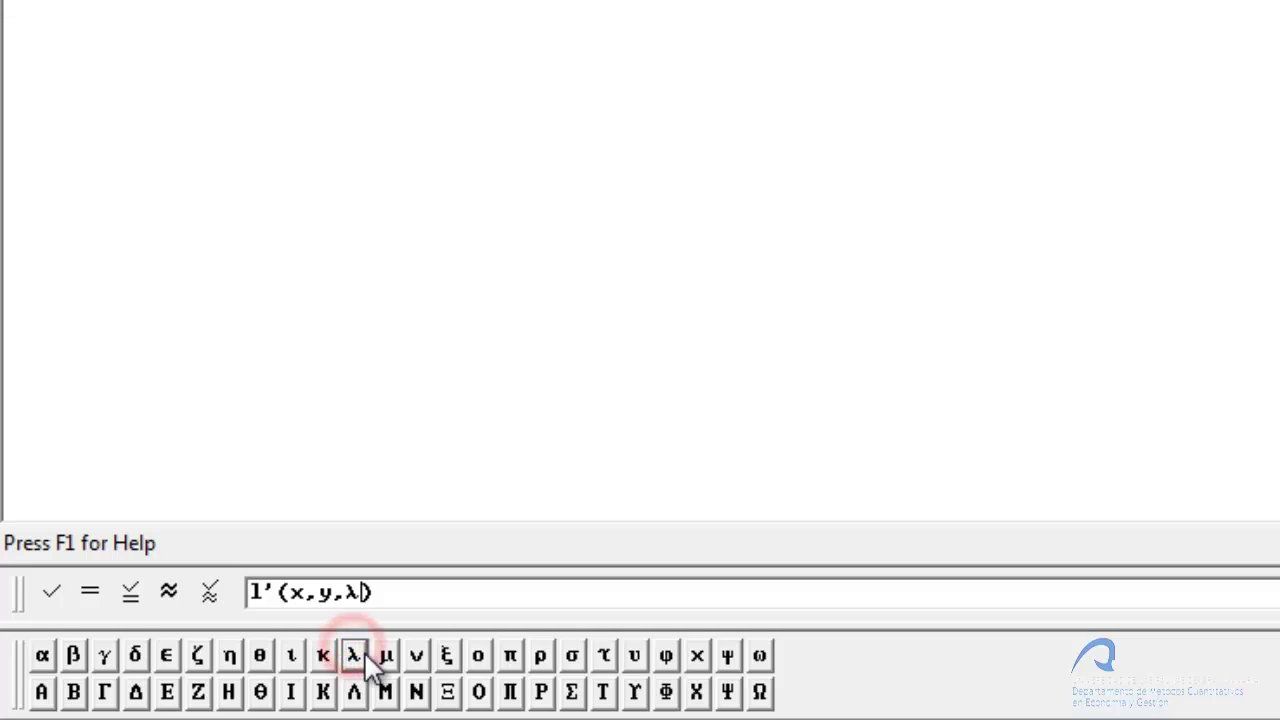
pyautogui.press('Return')
pyautogui.click(558, 117)
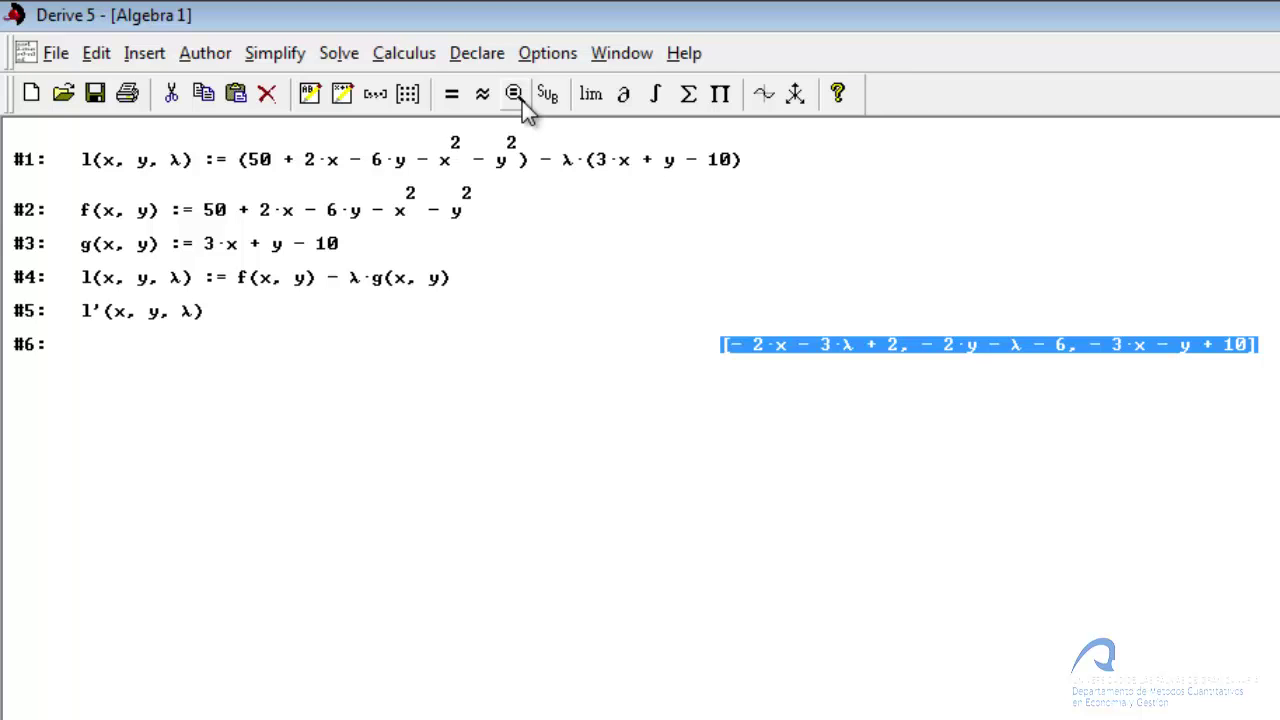
# Solve the simplified gradient algebraically for x, y and λ in the real domain.
pyautogui.click(521, 100)
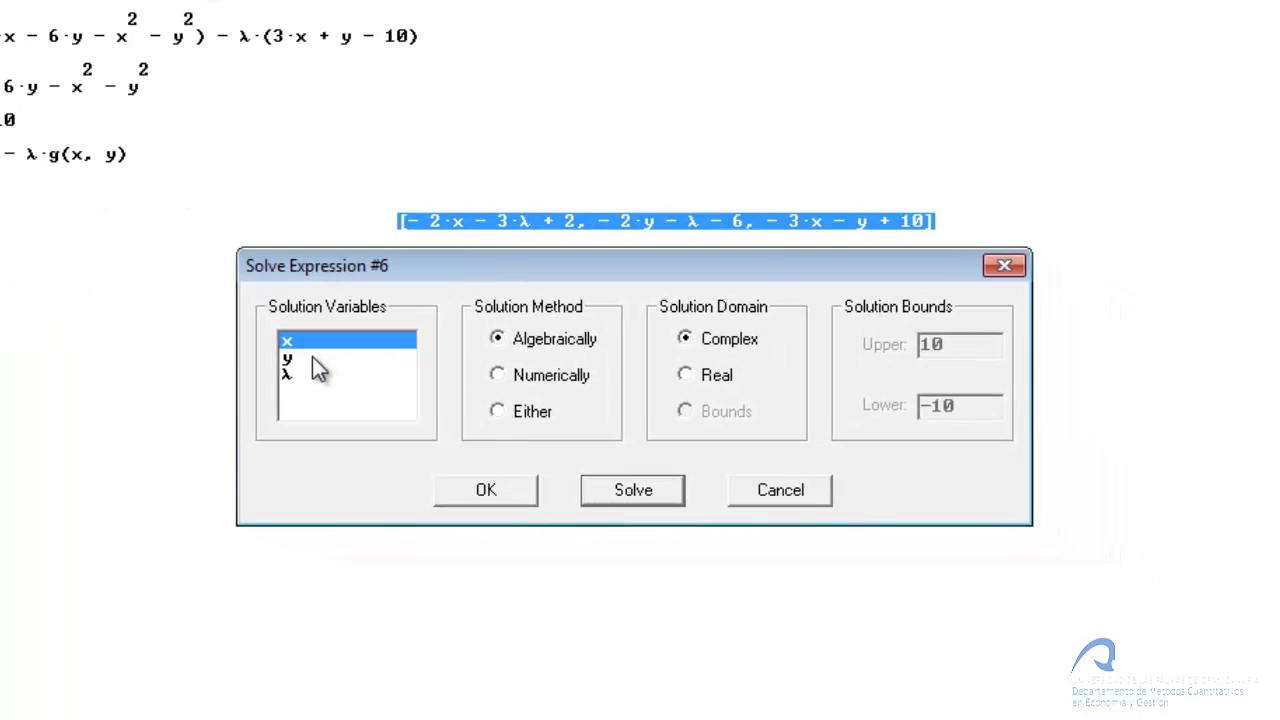
pyautogui.click(635, 481)
pyautogui.click(312, 372)
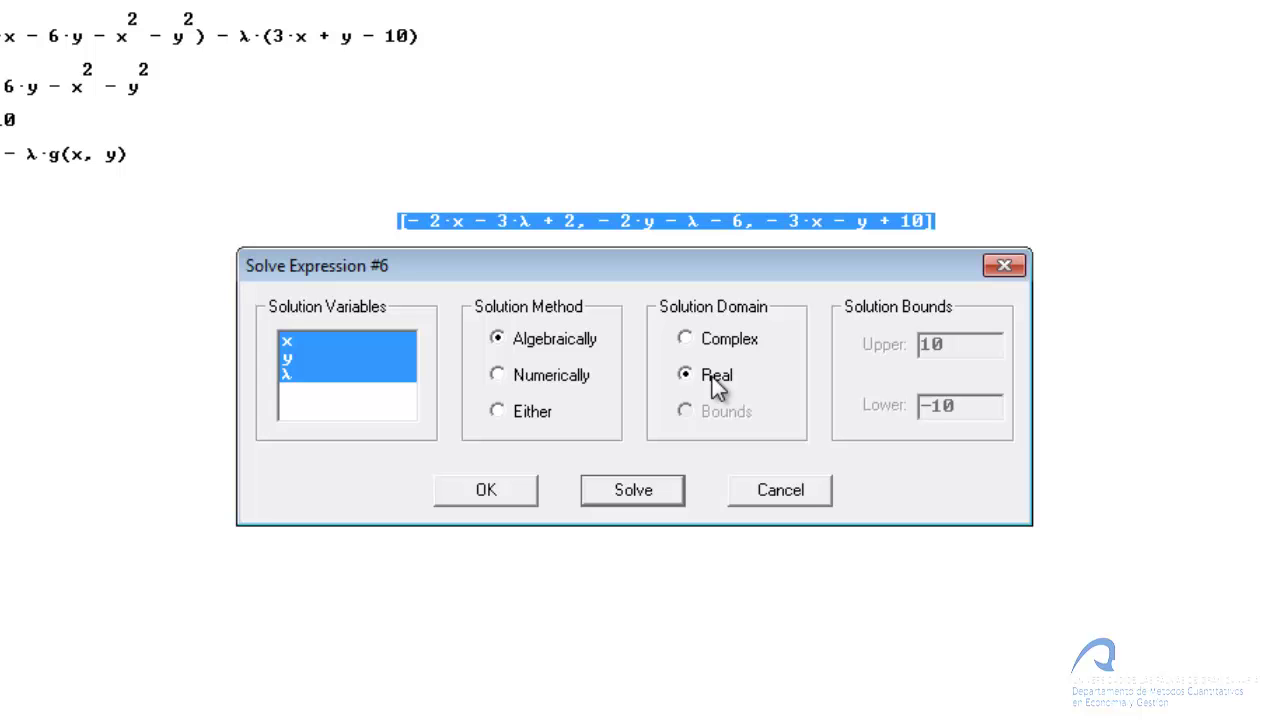
pyautogui.click(632, 496)
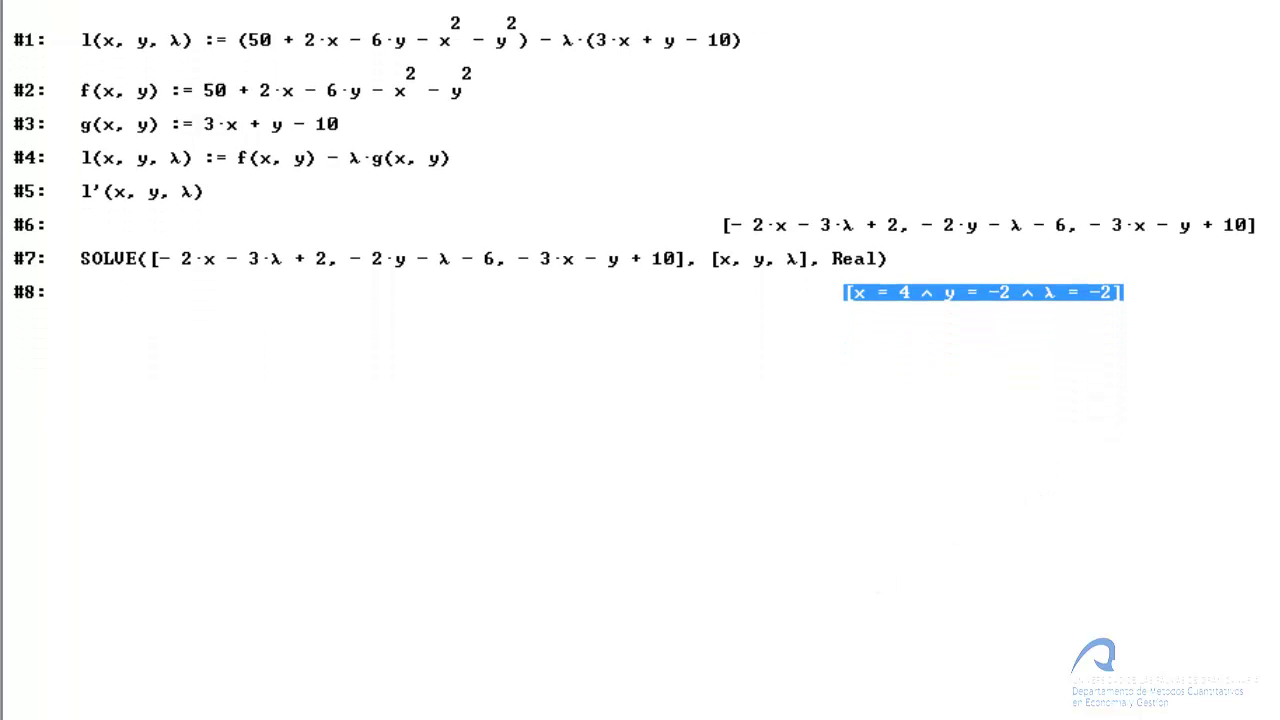
# Add the constraint equation 3x+y=10 to the worksheet and plot it in the 2D-plot window.
pyautogui.moveTo(337, 620); pyautogui.dragTo(137, 618)
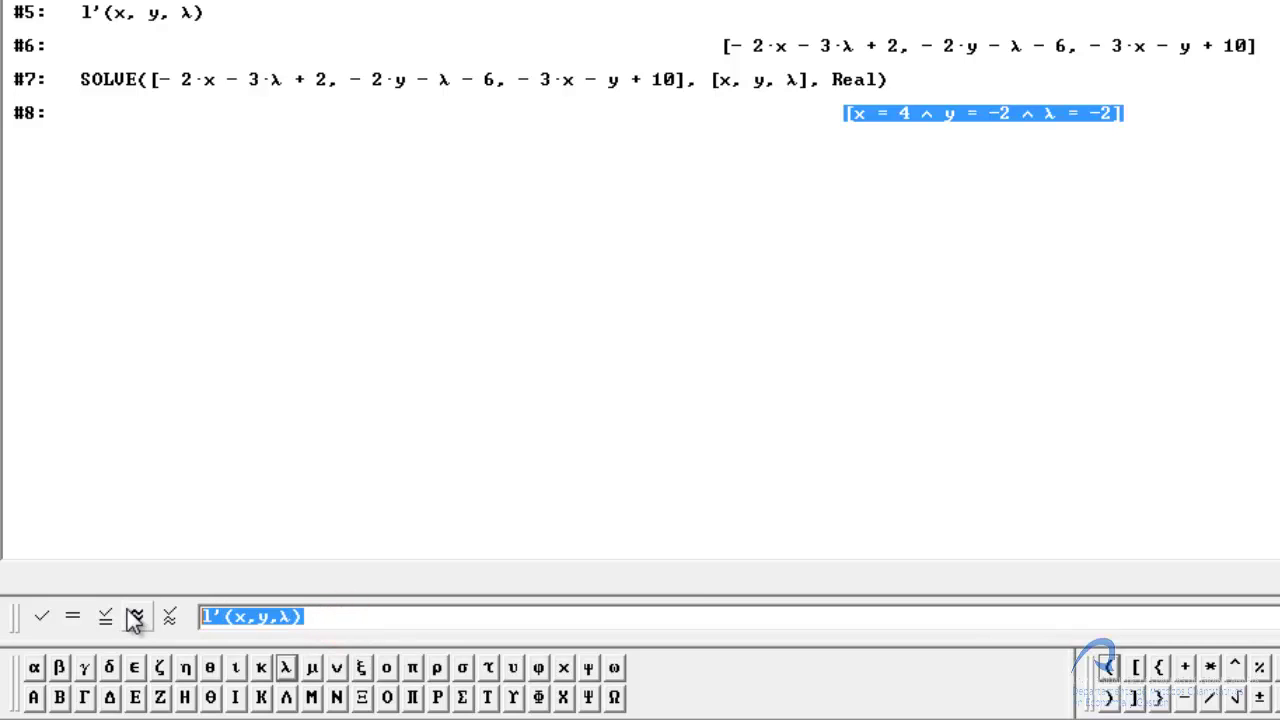
pyautogui.write('3x')
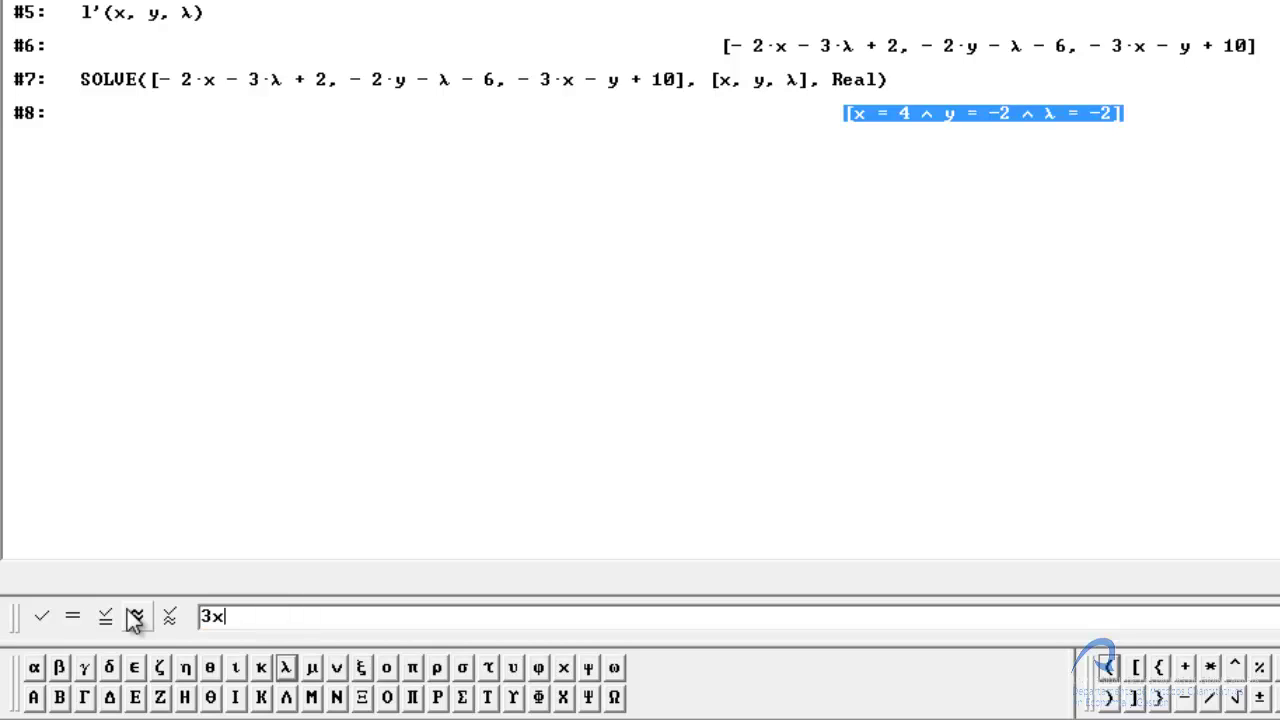
pyautogui.write('+y=10')
pyautogui.press('Return')
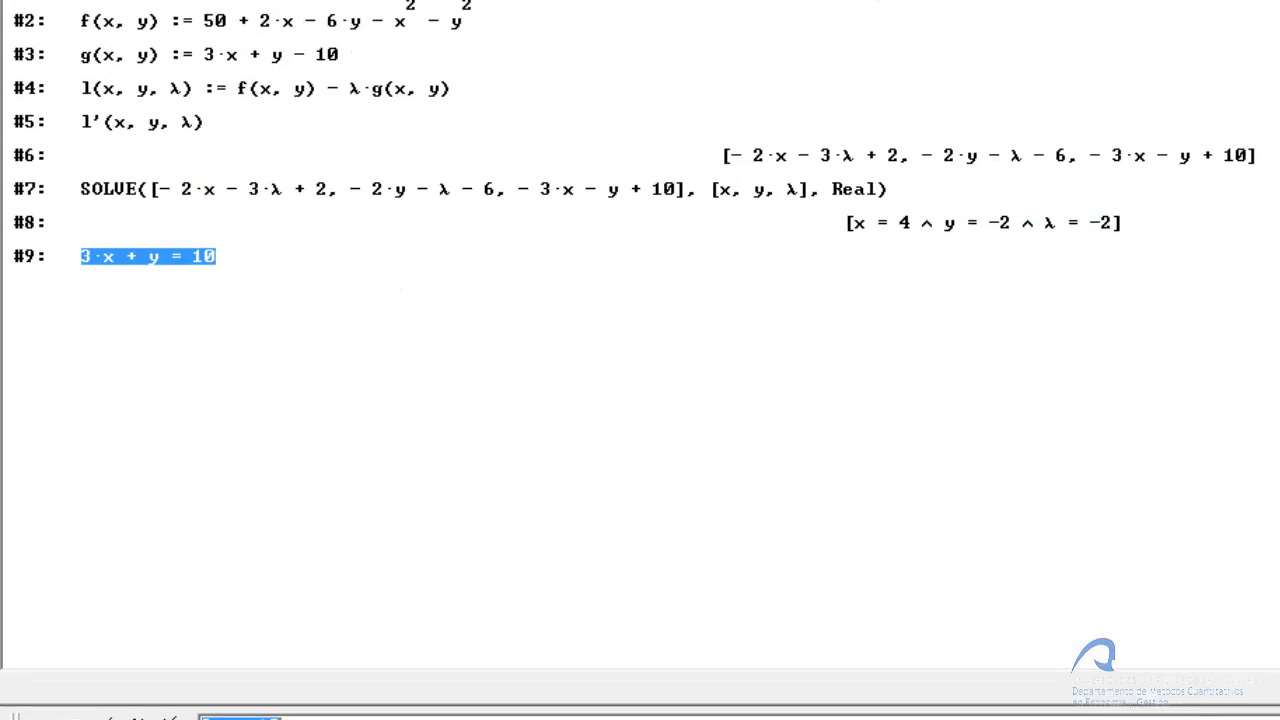
pyautogui.click(704, 92)
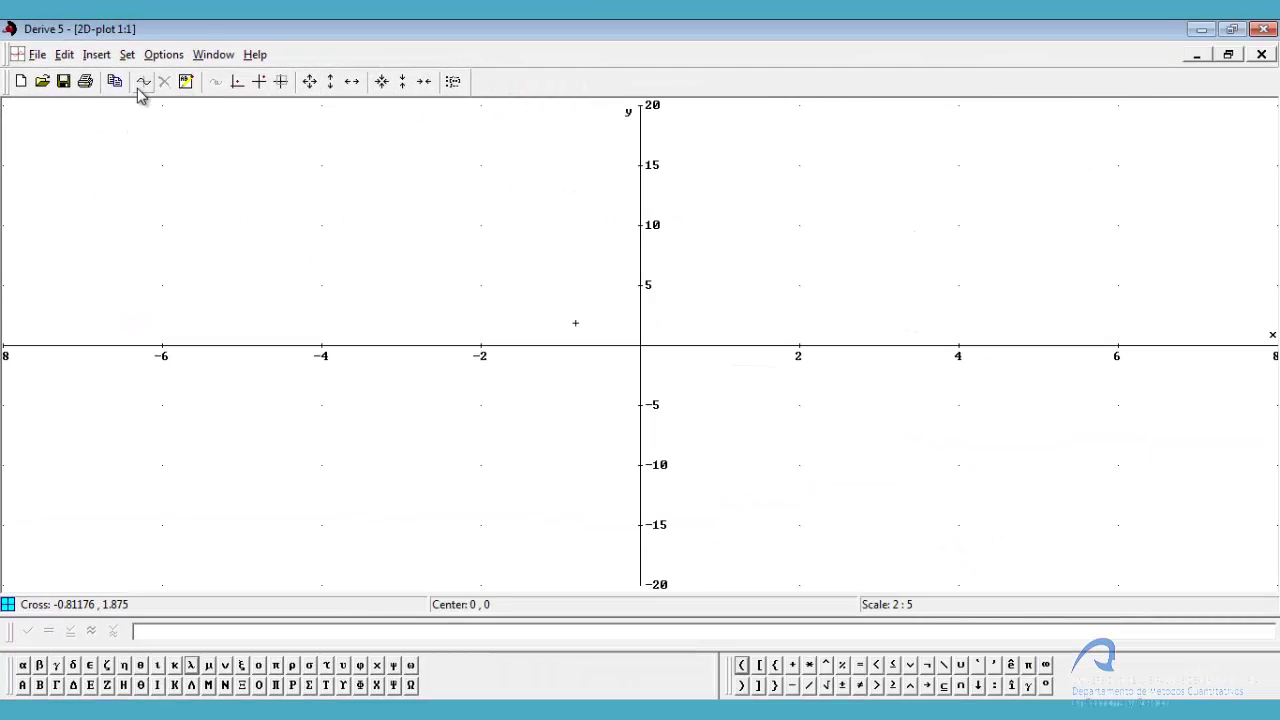
pyautogui.click(142, 84)
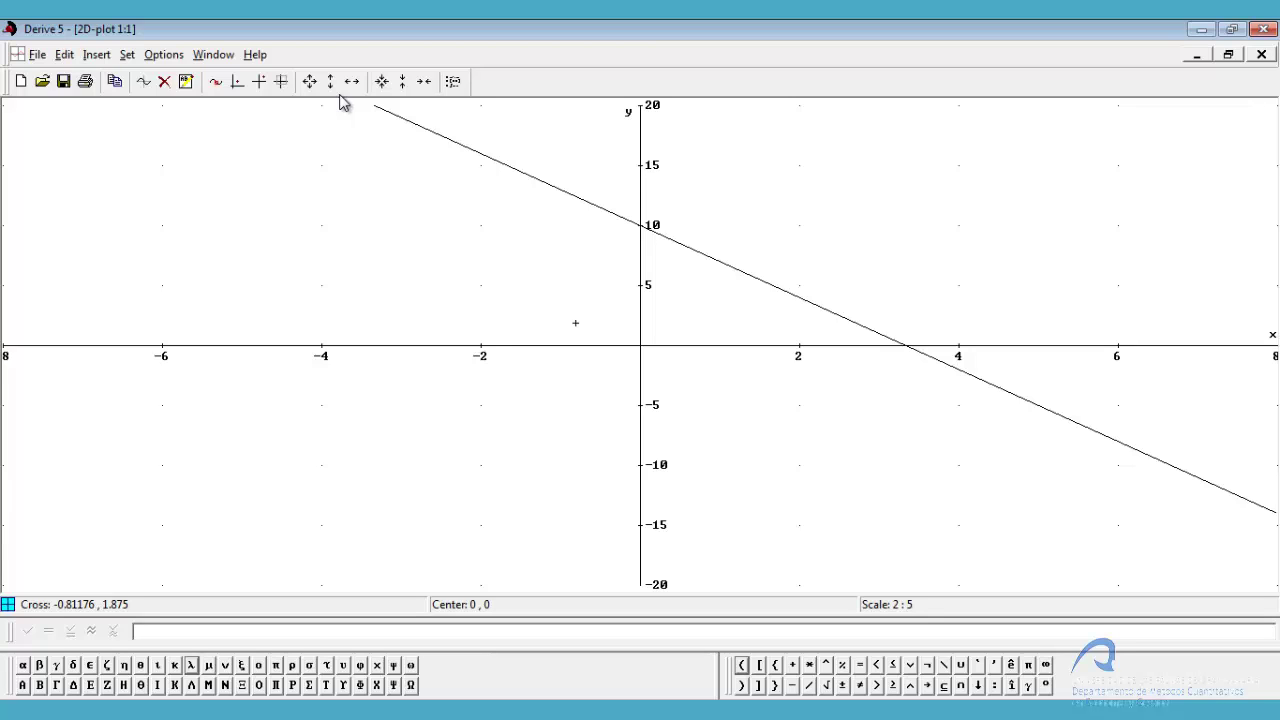
# Return to the algebra worksheet and add the level curve equation f(x,y)=f(4,-2).
pyautogui.click(455, 86)
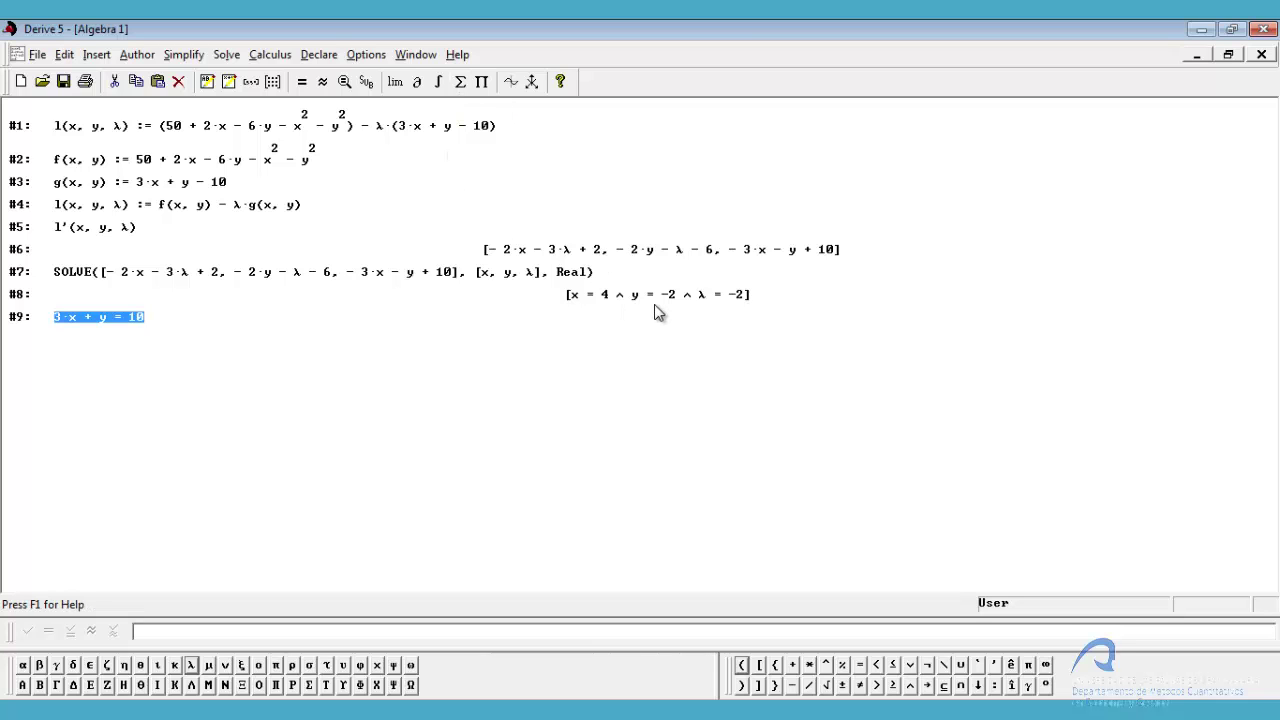
pyautogui.click(175, 630)
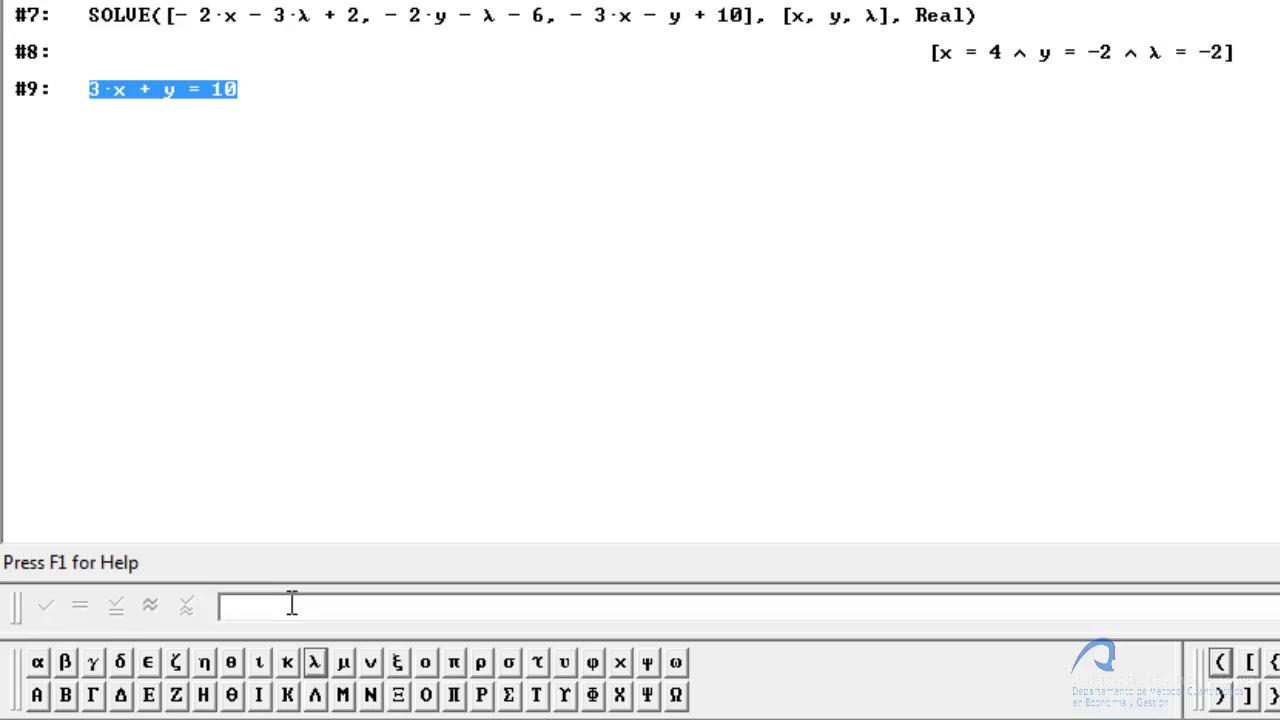
pyautogui.write('f(x')
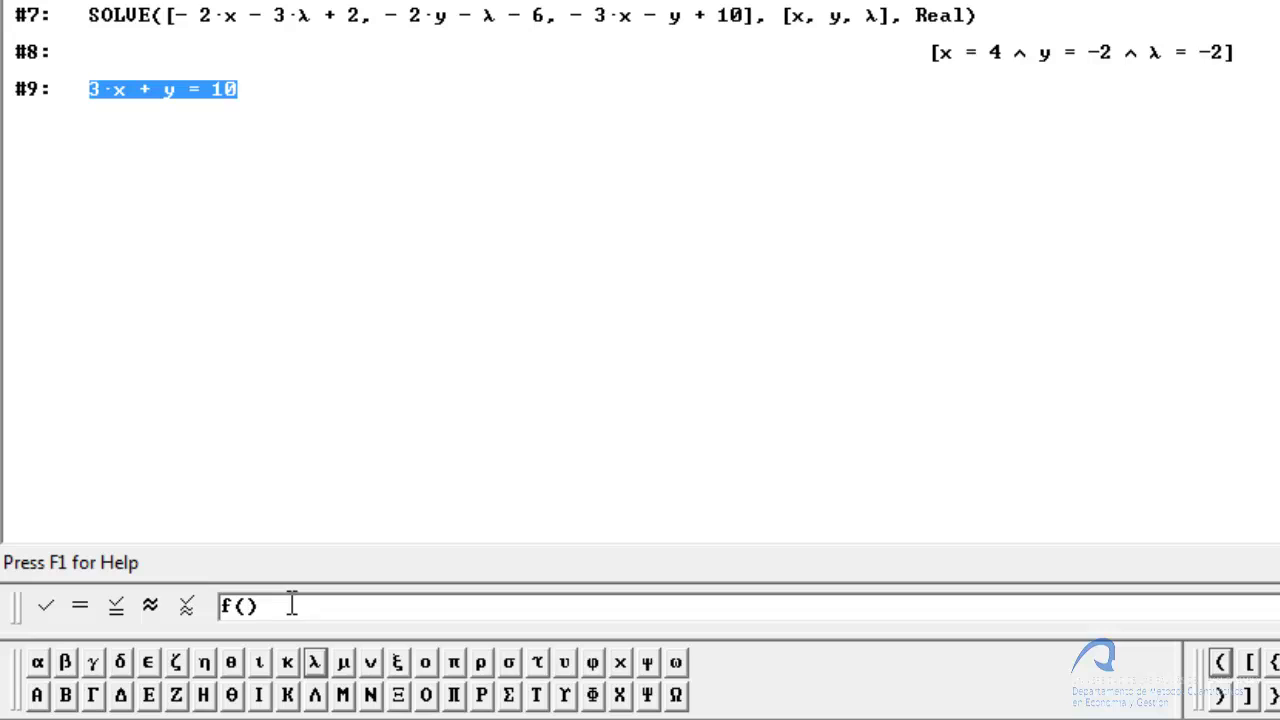
pyautogui.write(',y)=f()')
pyautogui.press('Left')
pyautogui.write('4,-2')
pyautogui.press('Return')
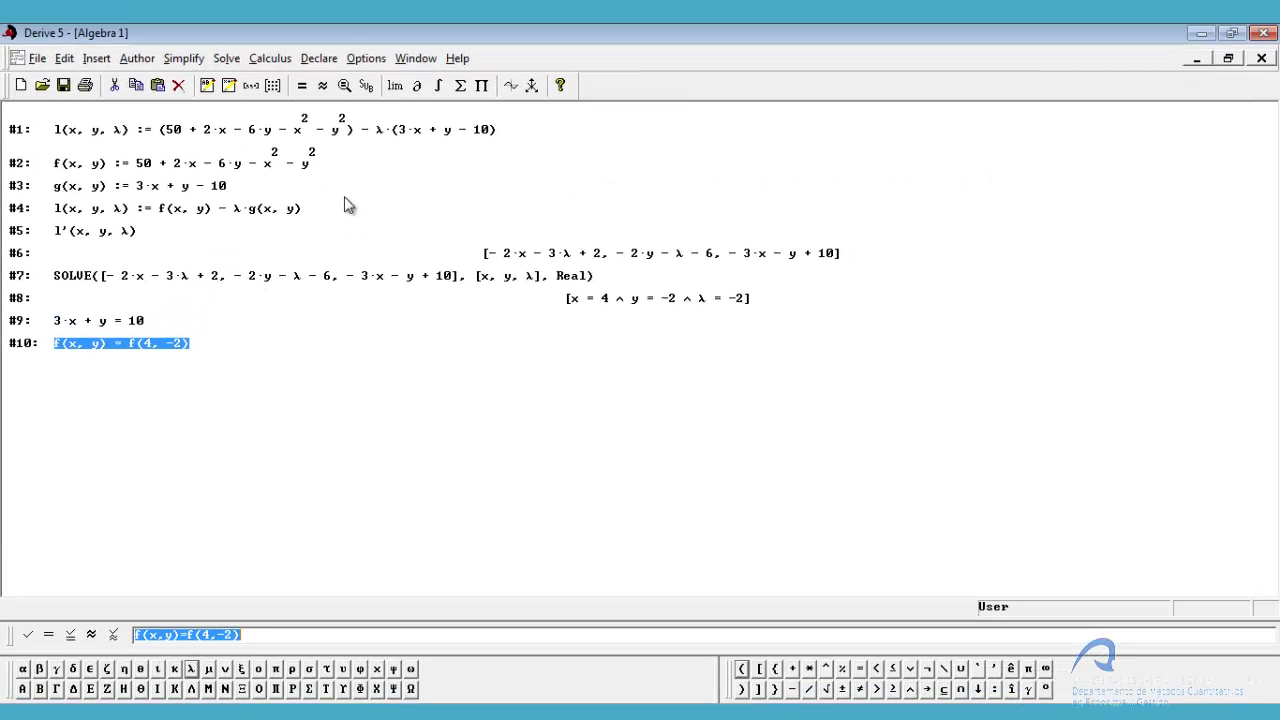
# Plot the level curve f(x,y)=f(4,-2) together with the constraint line in the 2D-plot window.
pyautogui.click(510, 87)
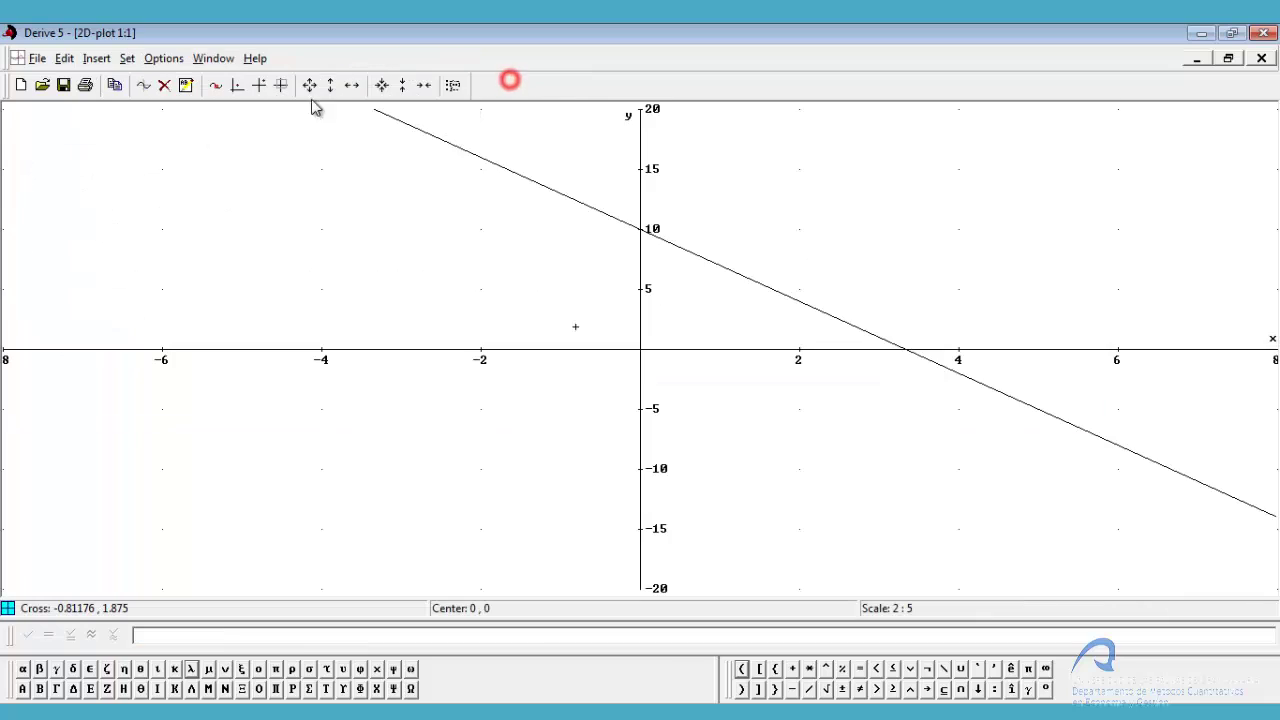
pyautogui.click(145, 89)
pyautogui.click(145, 89)
pyautogui.click(145, 89)
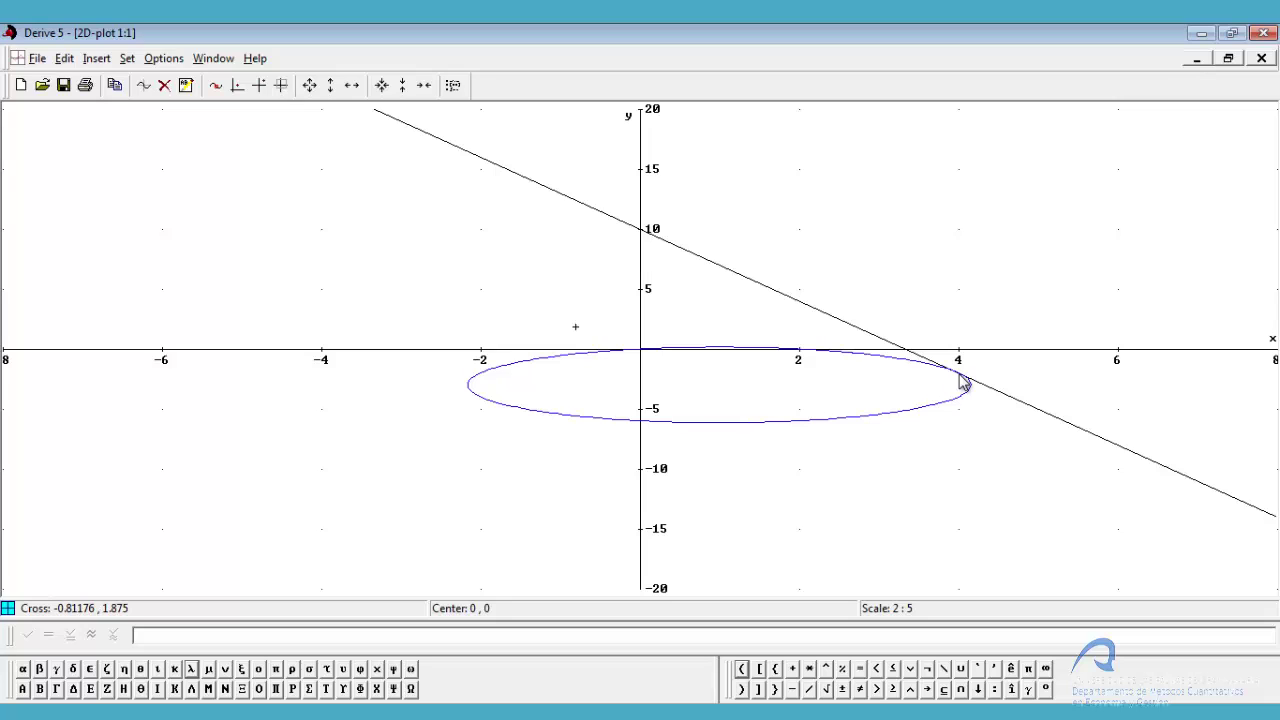
# Return to the algebra worksheet, add the expression f(4,-2) and simplify it.
pyautogui.click(459, 86)
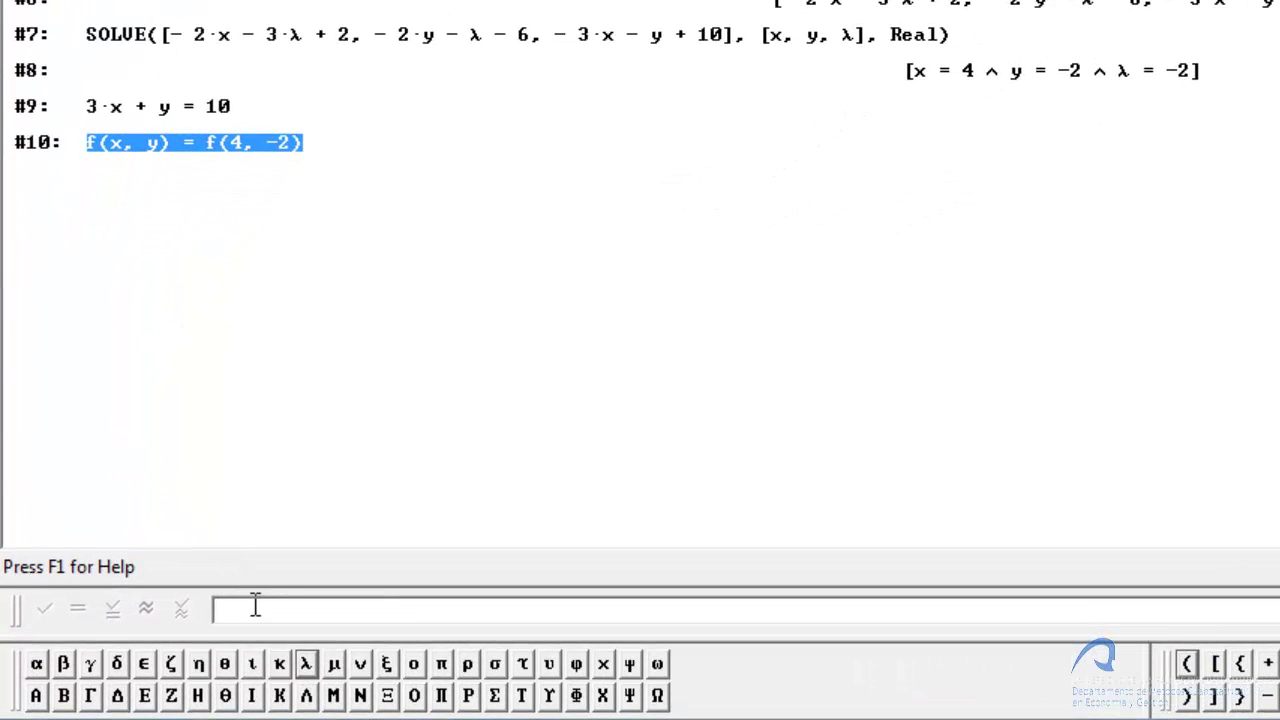
pyautogui.click(255, 605)
pyautogui.write('f()')
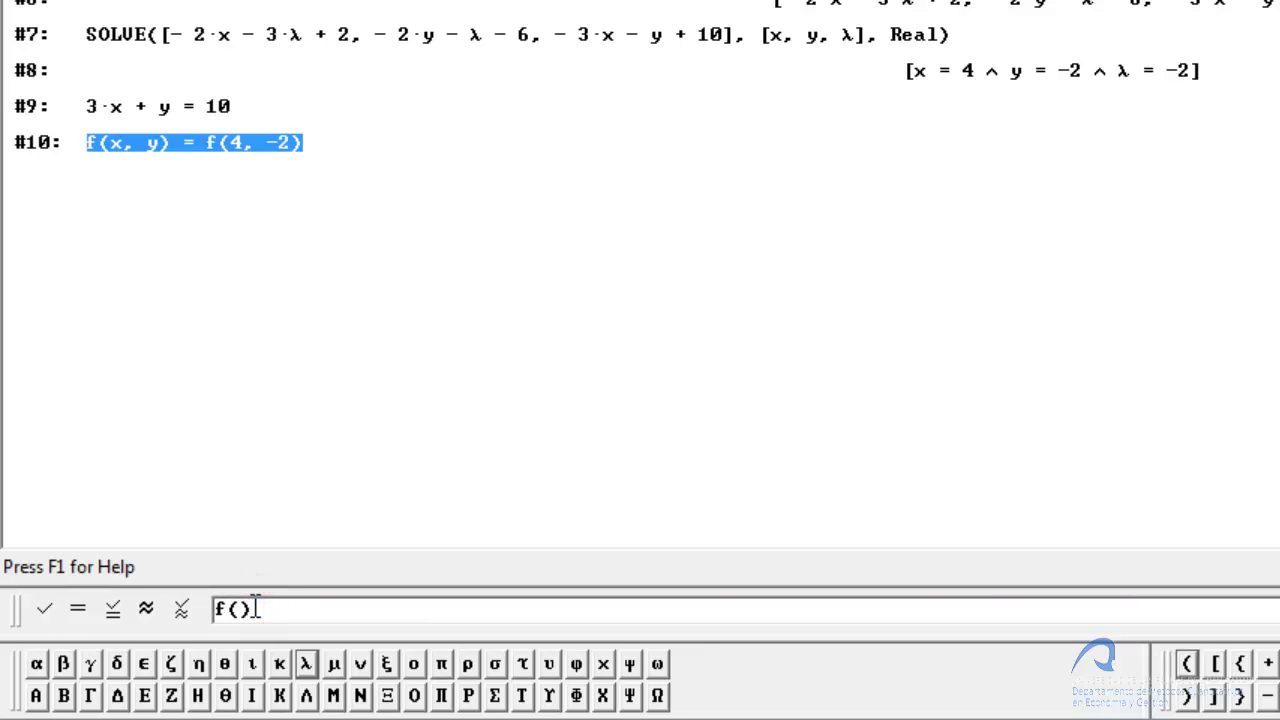
pyautogui.press('Left')
pyautogui.write('4,-2')
pyautogui.press('Return')
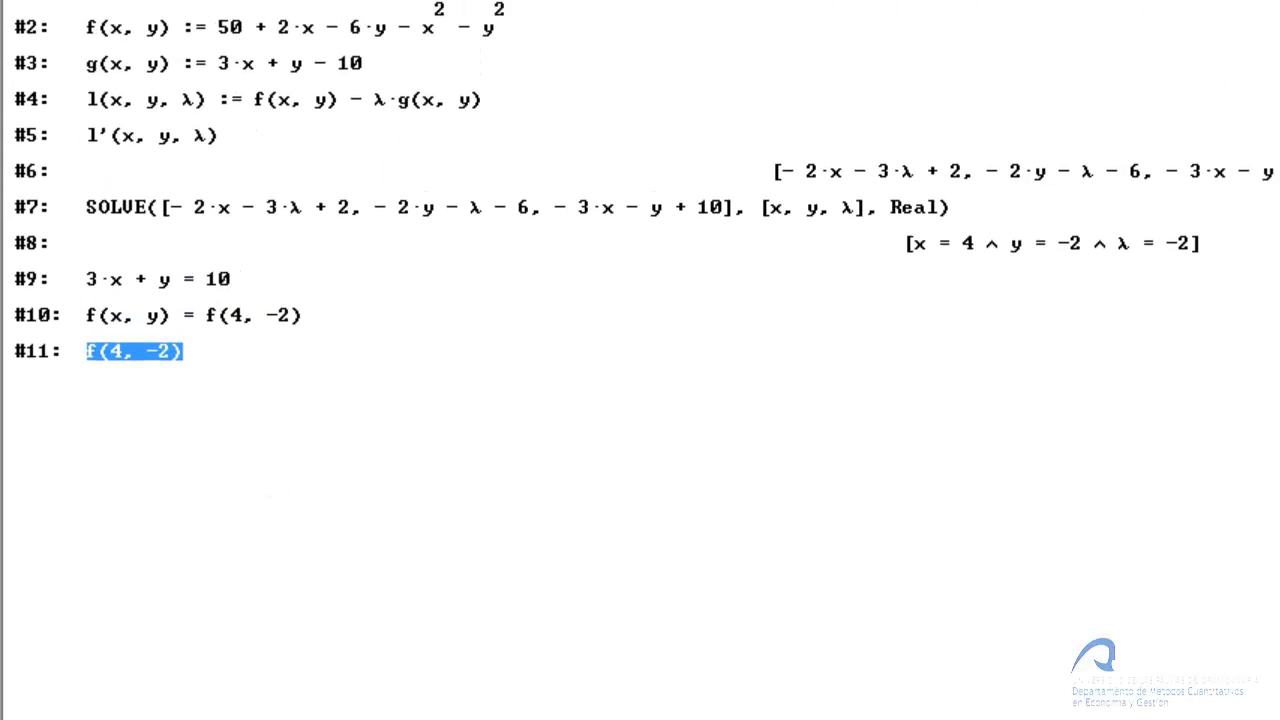
pyautogui.click(482, 90)
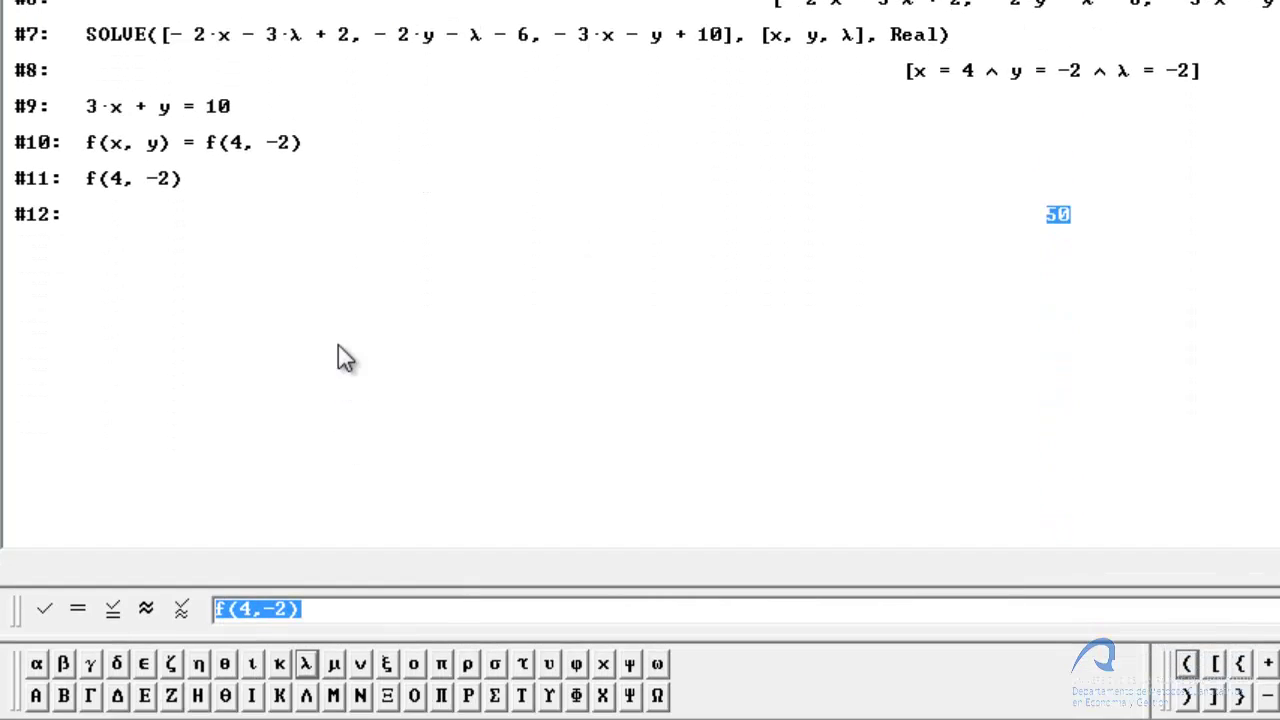
# Add the equation f(x,y)=50 to the worksheet and plot it in the 2D-plot window.
pyautogui.write('f(x,')
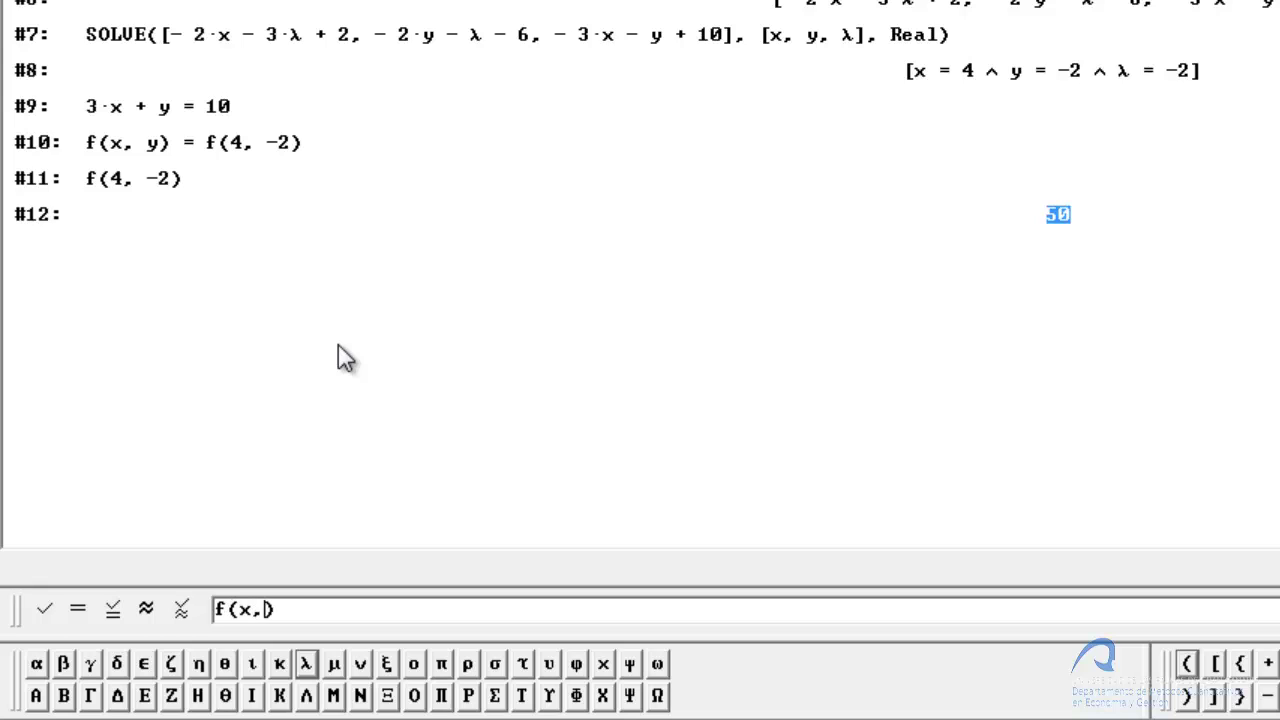
pyautogui.write('y)=50')
pyautogui.press('Return')
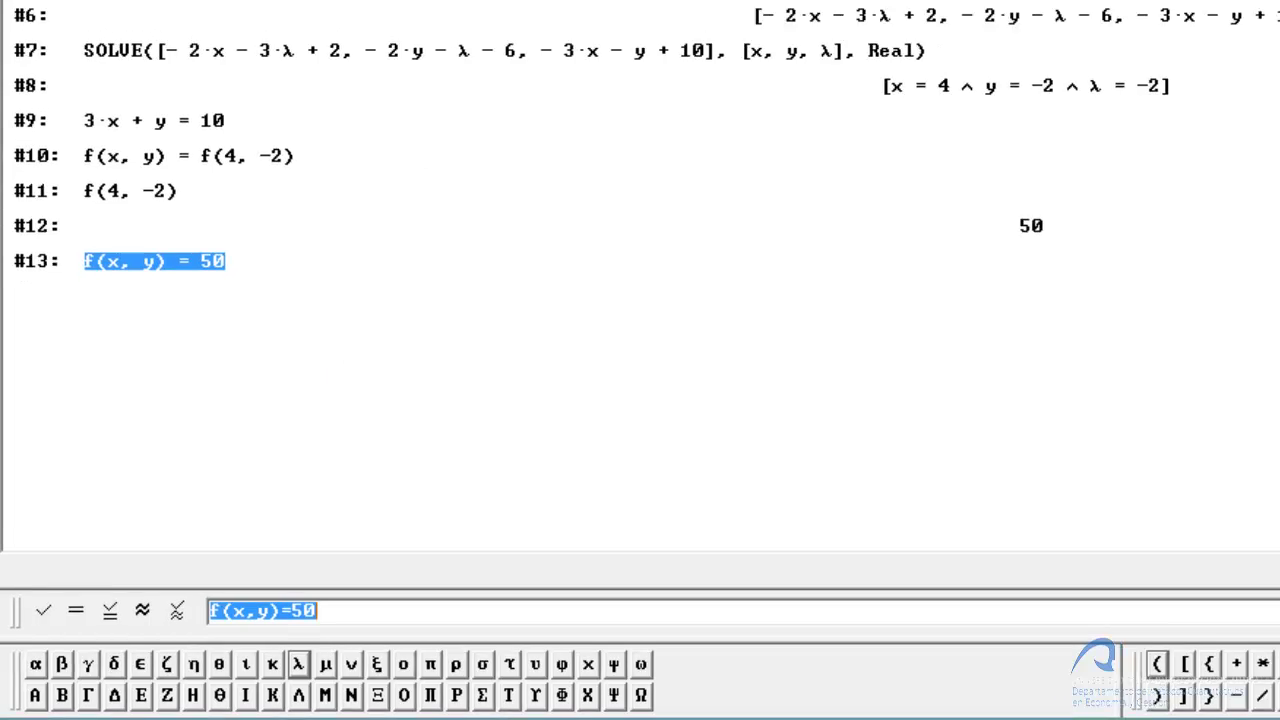
pyautogui.click(510, 88)
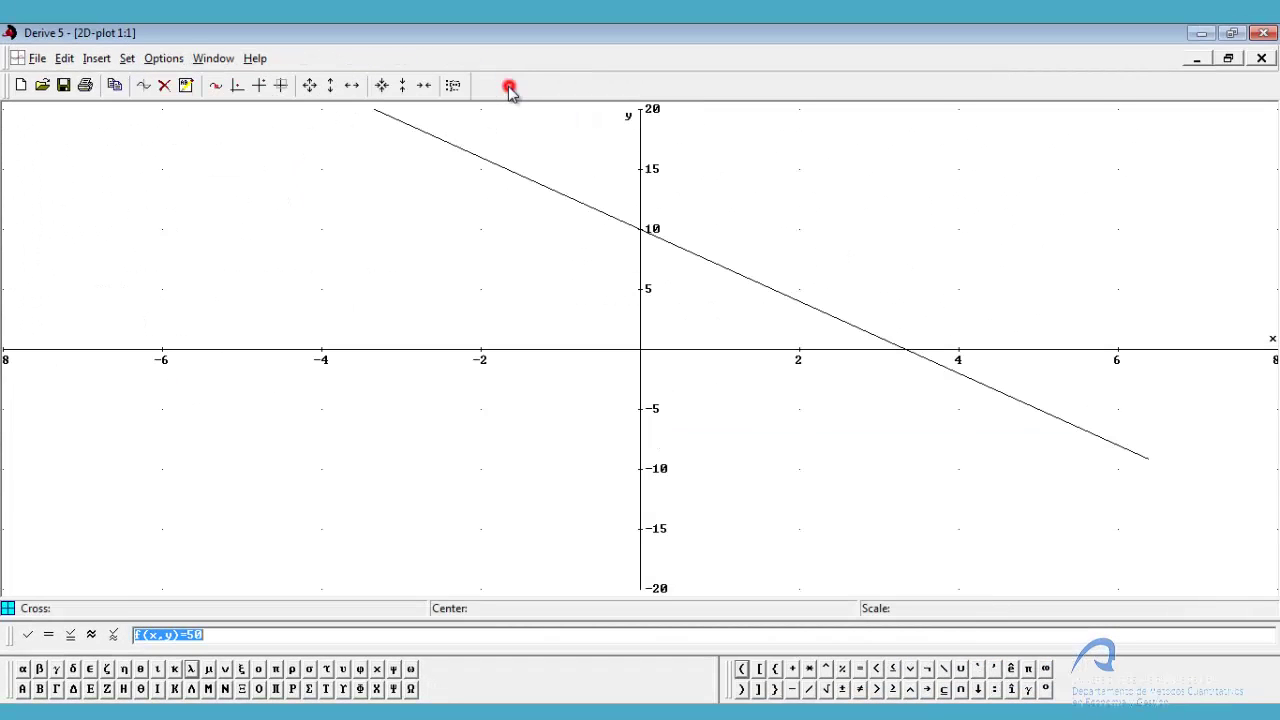
pyautogui.click(150, 92)
pyautogui.click(150, 92)
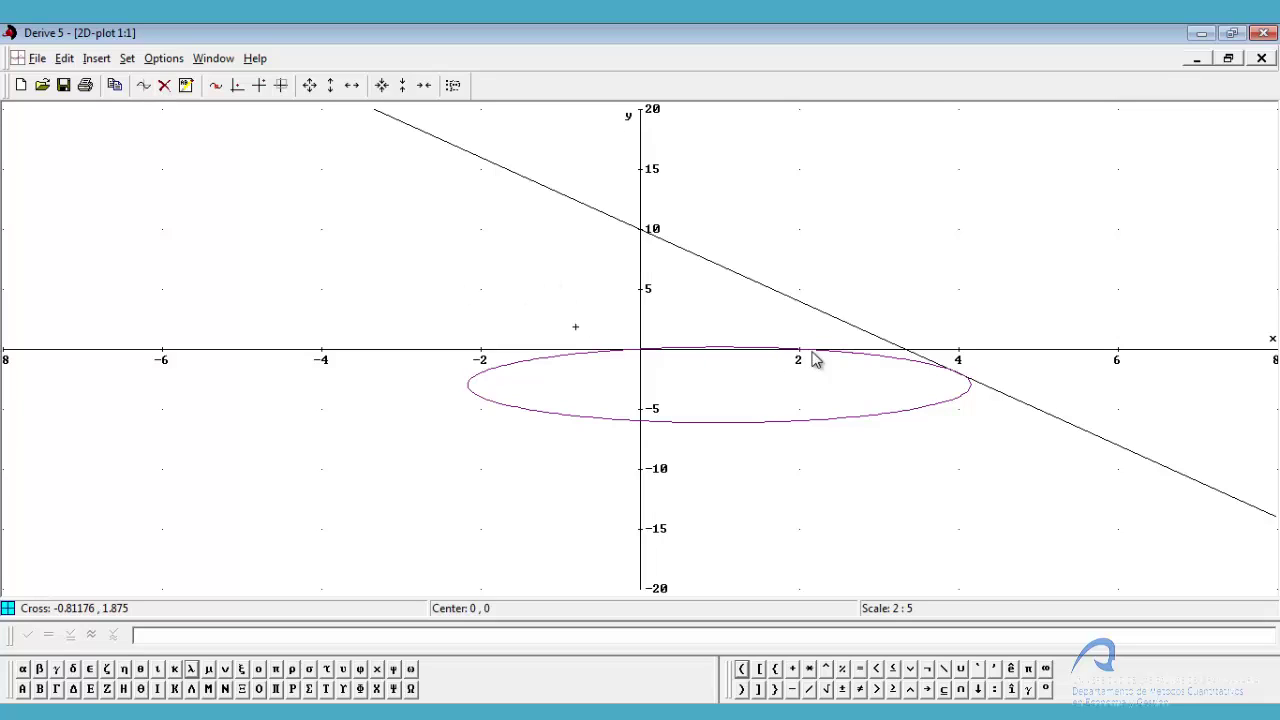
# Return to the algebra worksheet, add the gradient expression f'(4,-2) and simplify it.
pyautogui.click(453, 86)
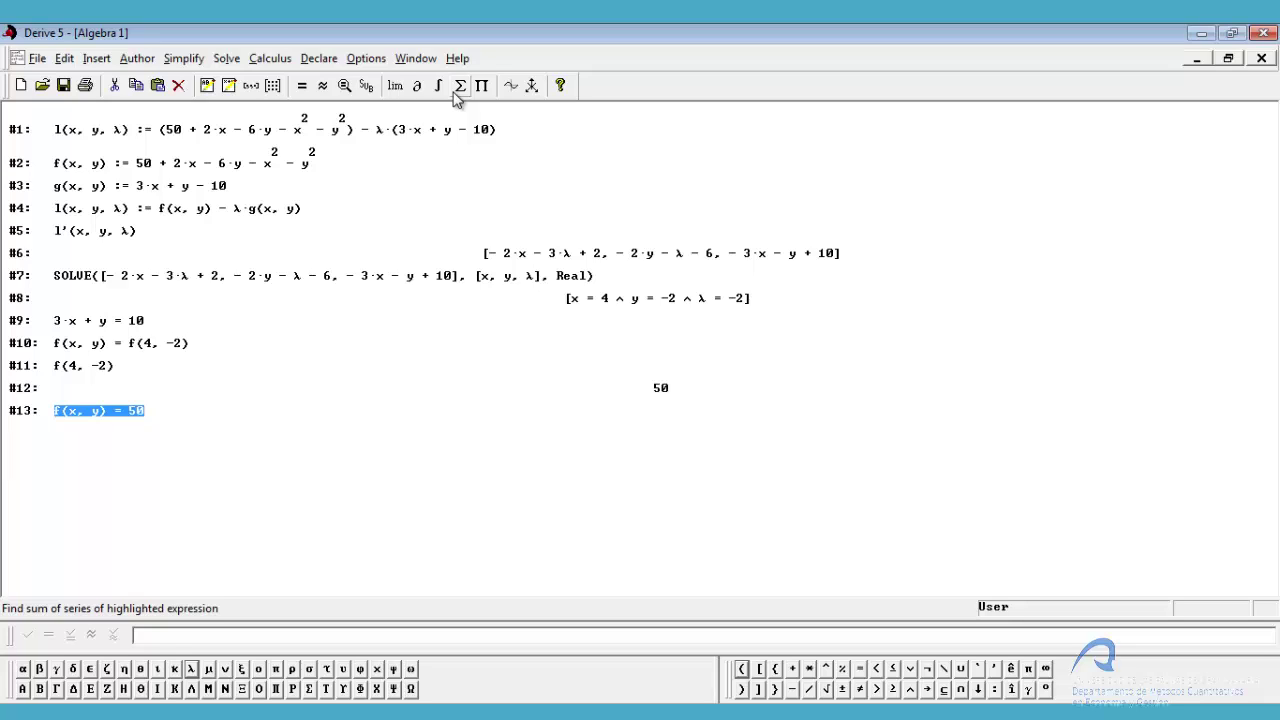
pyautogui.click(153, 636)
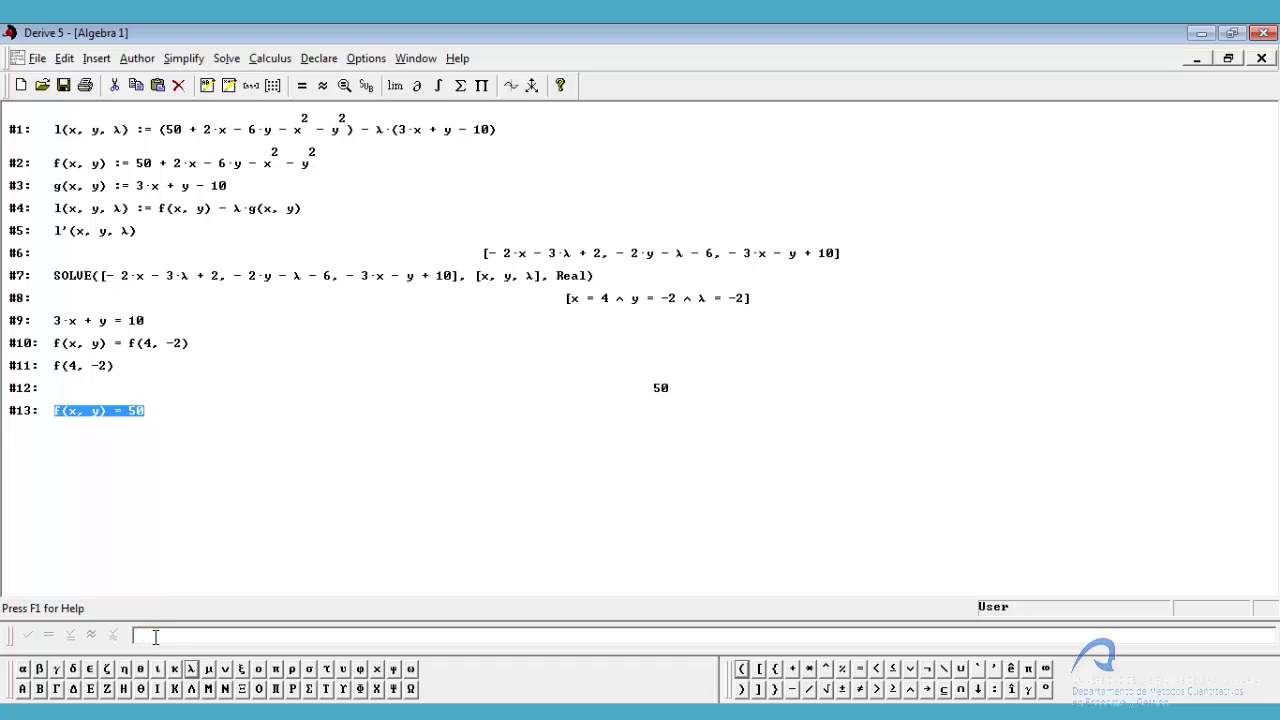
pyautogui.write("f'()")
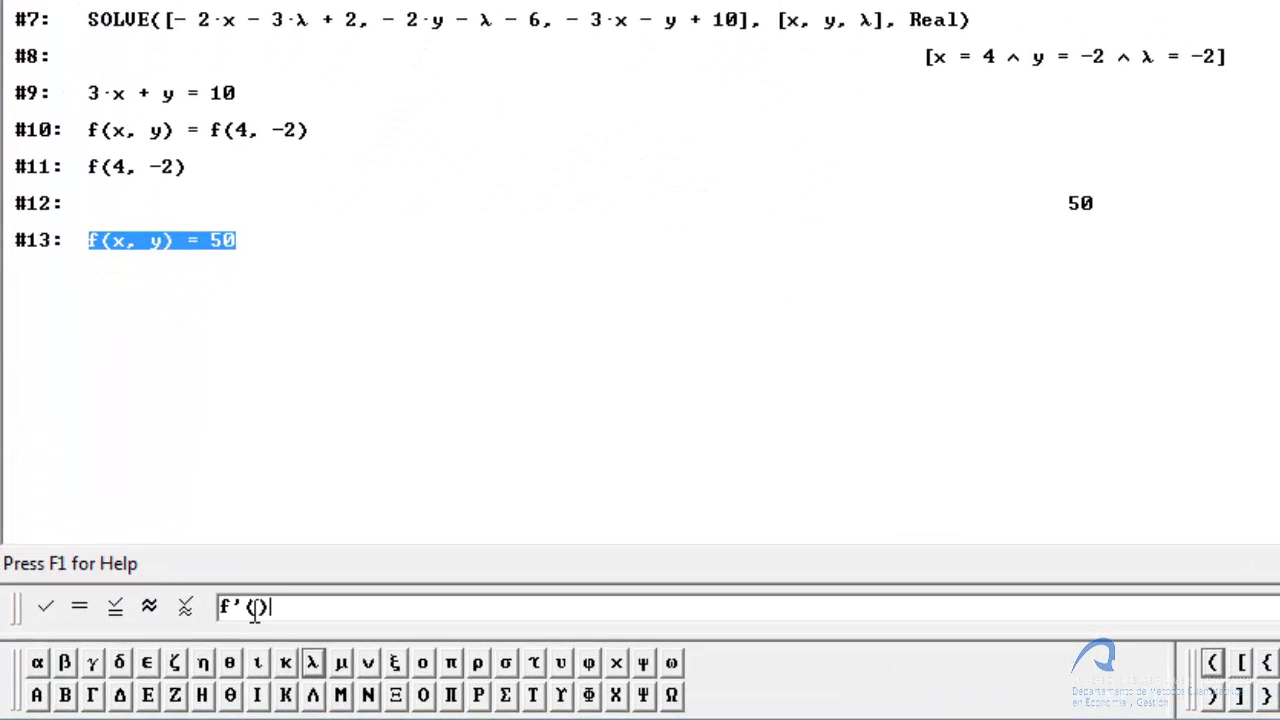
pyautogui.click(255, 609)
pyautogui.write('4,-2')
pyautogui.press('Right')
pyautogui.press('Return')
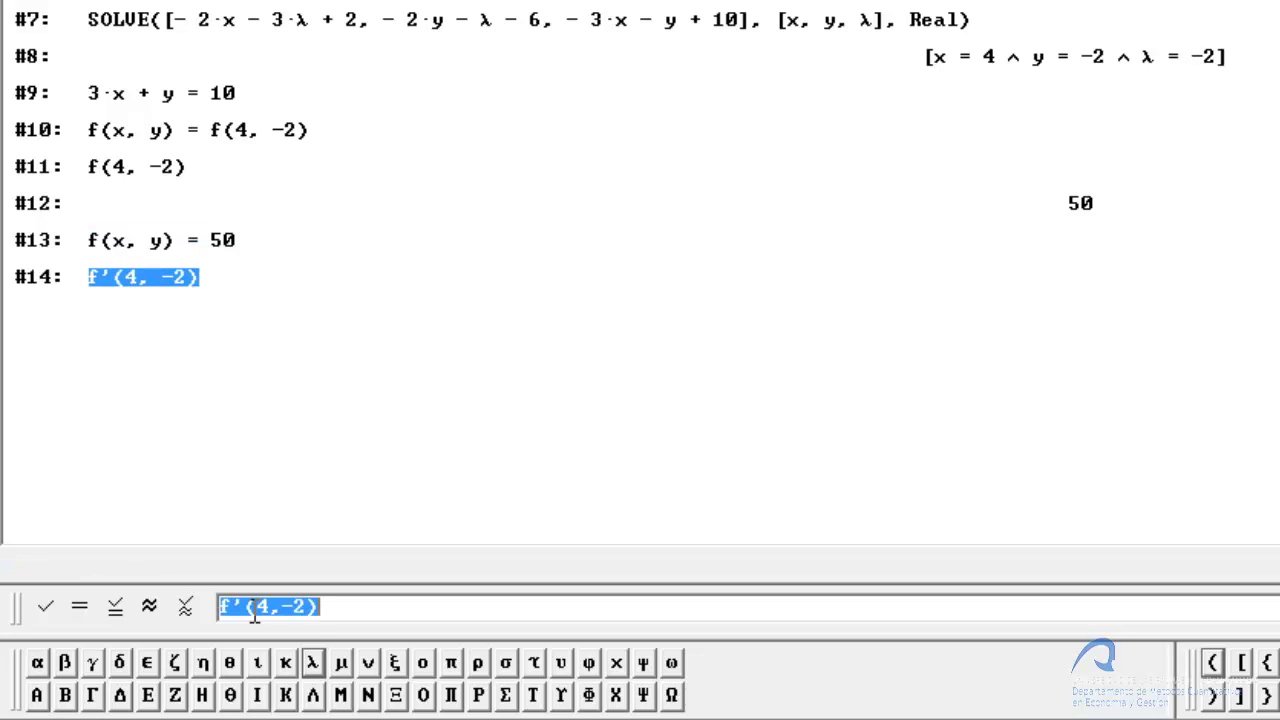
pyautogui.hotkey('ctrl', 'b')
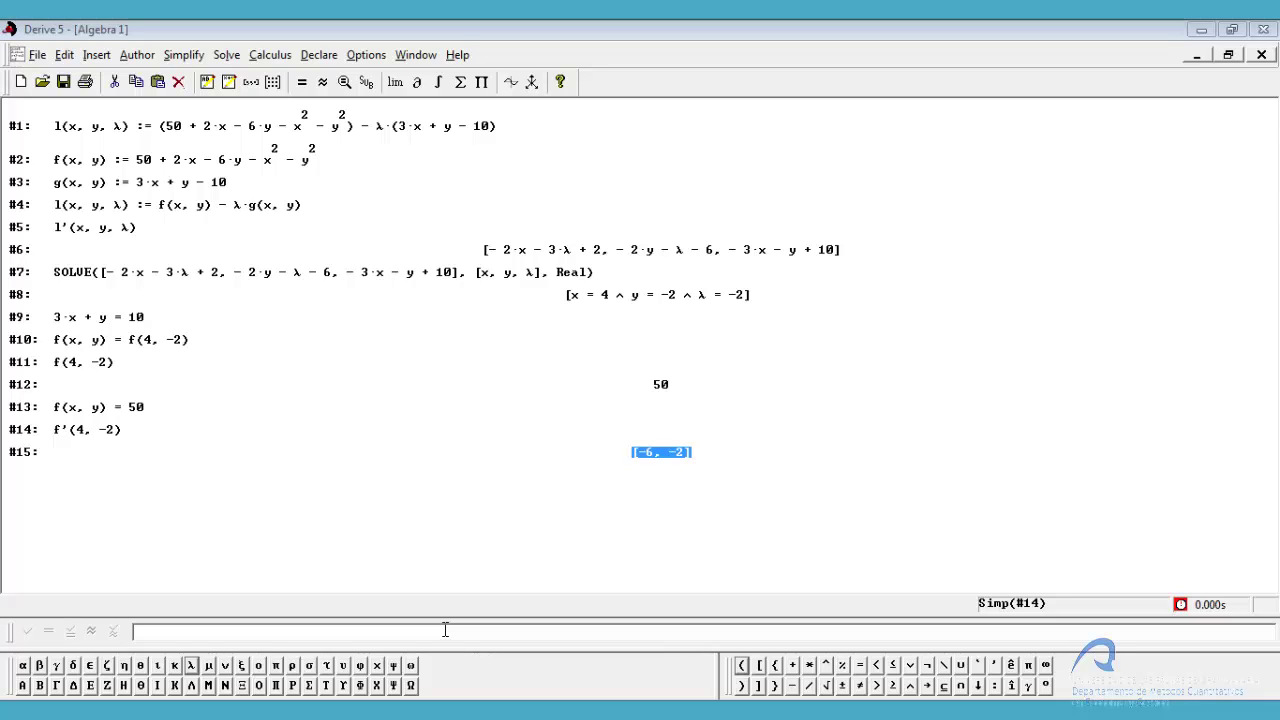
# Add the gradient vector's end points as the matrix [[4,-2],[4-6,-2-2]] and plot them in the 2D-plot window.
pyautogui.click(445, 630)
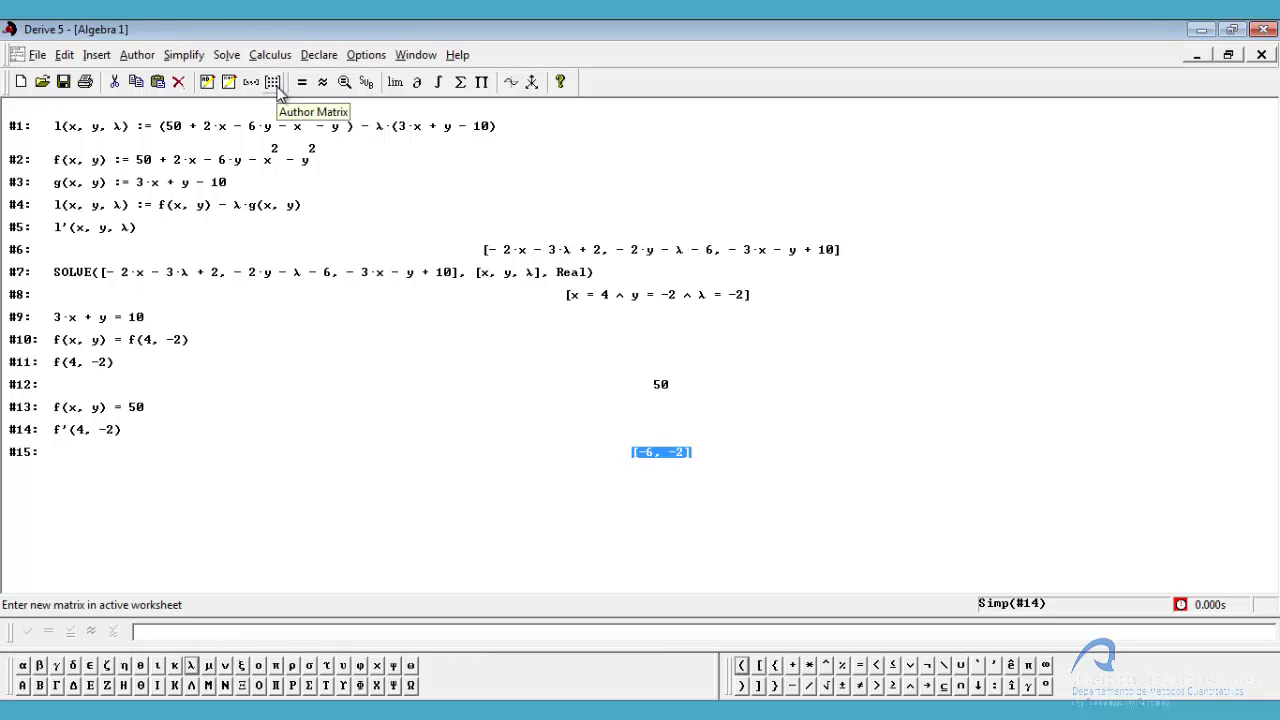
pyautogui.click(163, 632)
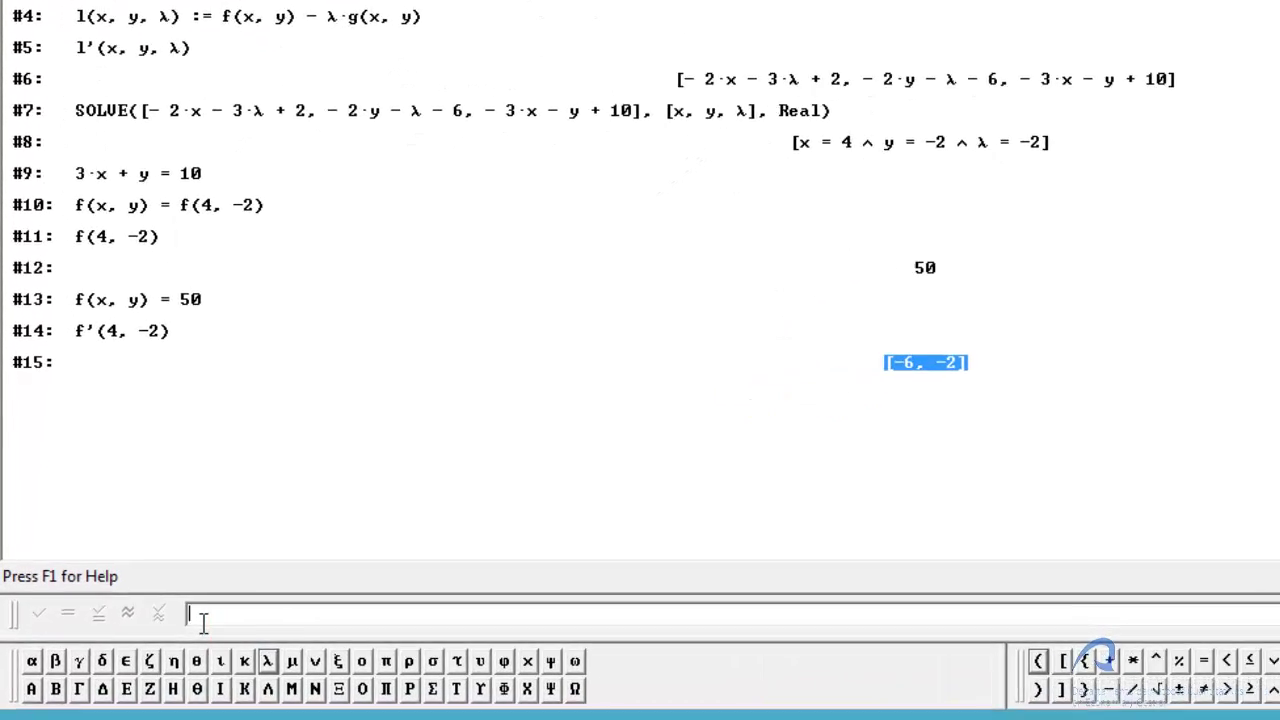
pyautogui.write('[')
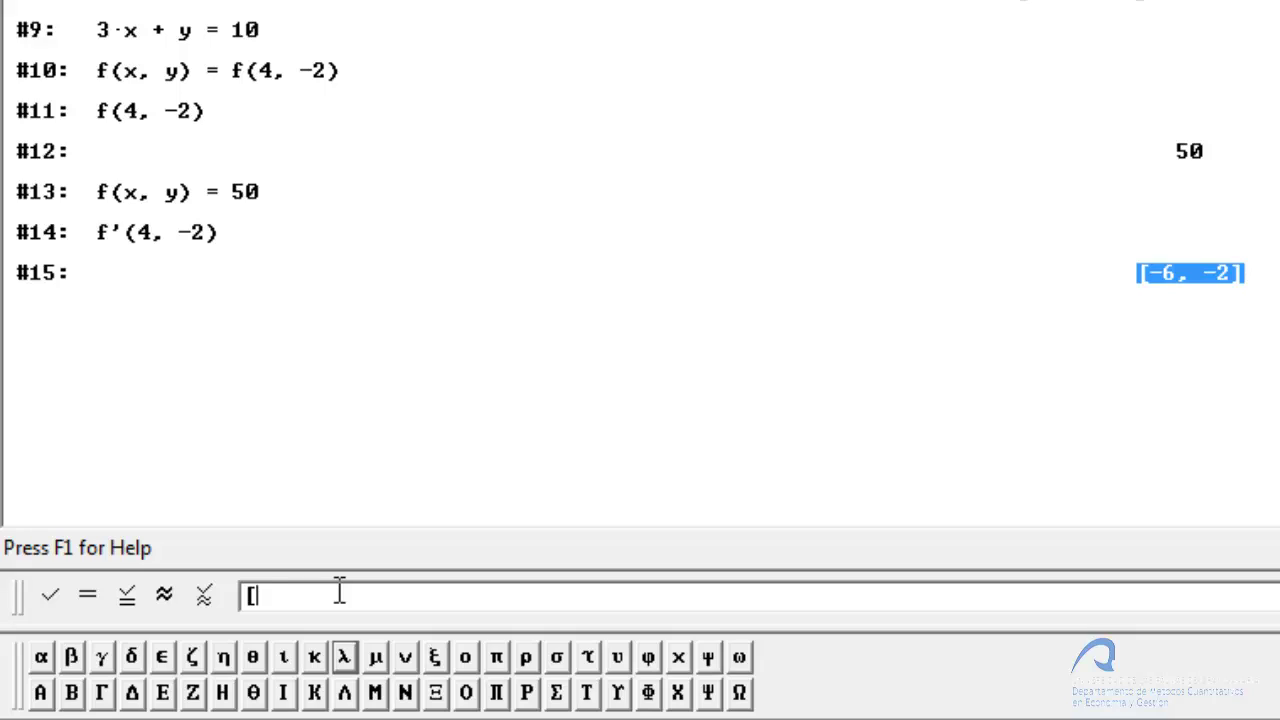
pyautogui.write('[')
pyautogui.write('4,-2')
pyautogui.write(']')
pyautogui.write(', []')
pyautogui.press('Left')
pyautogui.write('4')
pyautogui.write('-6,')
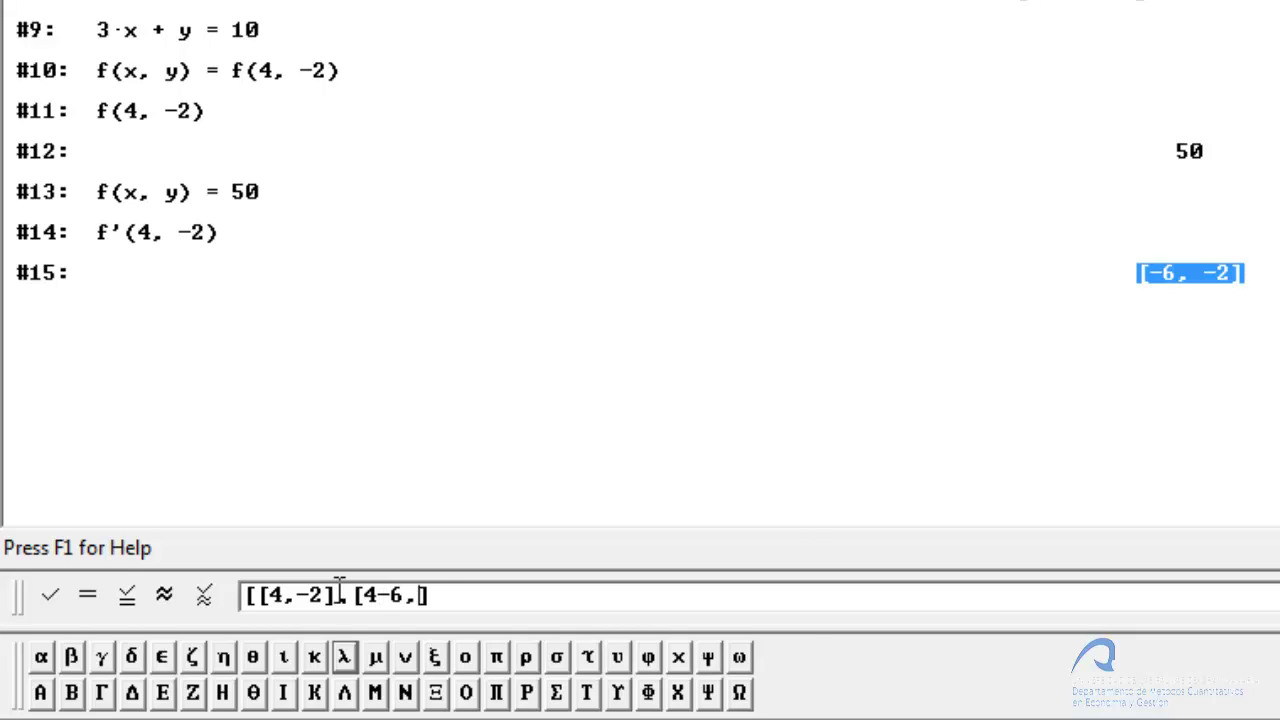
pyautogui.write('-2')
pyautogui.write('-2]')
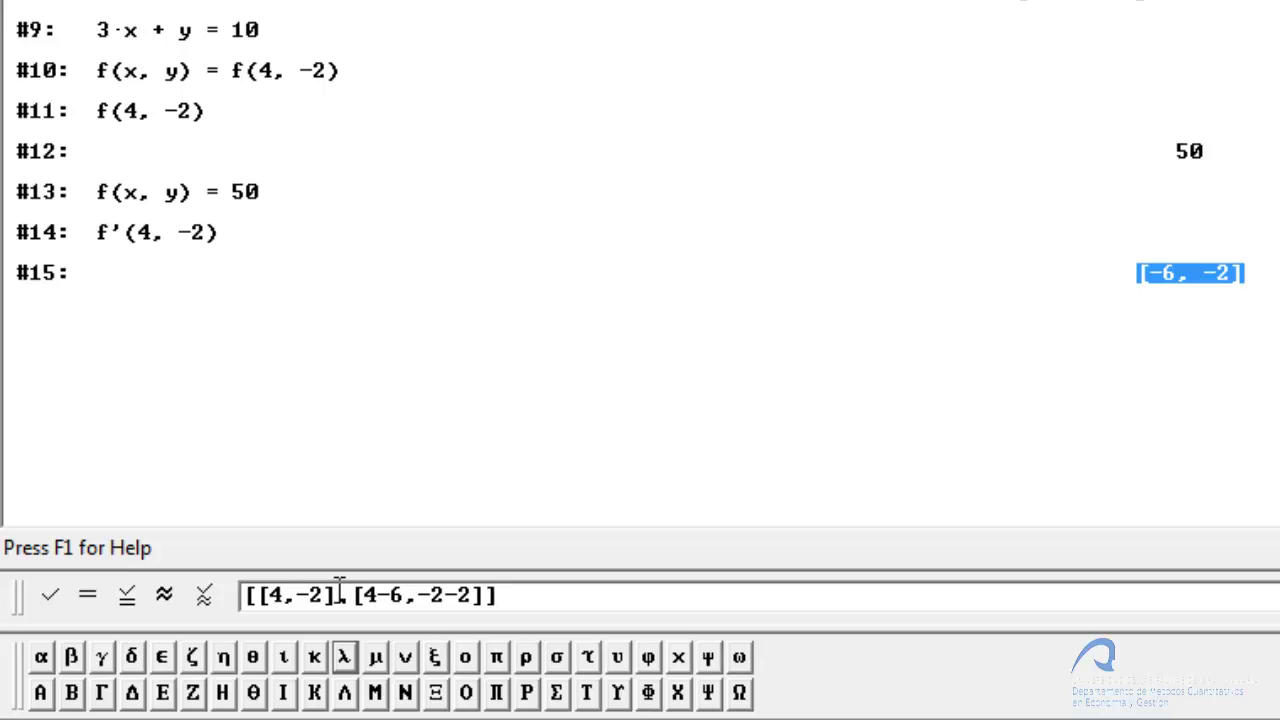
pyautogui.press('Return')
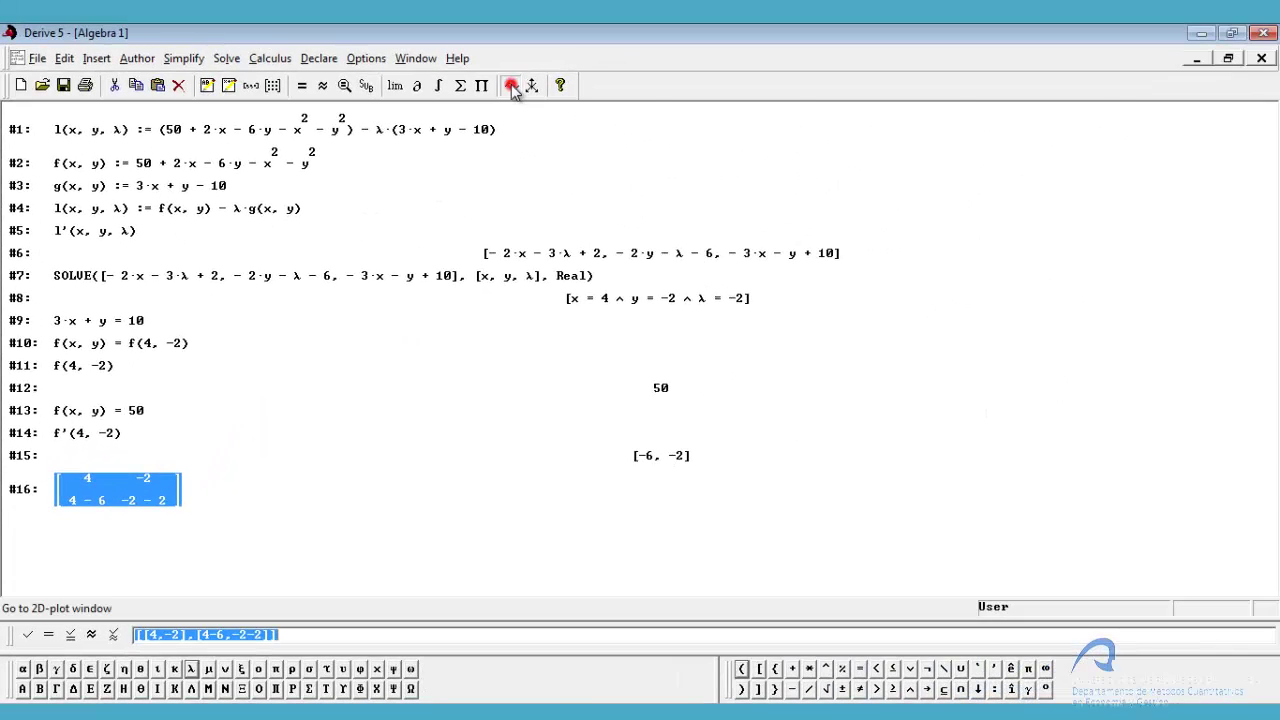
pyautogui.click(512, 88)
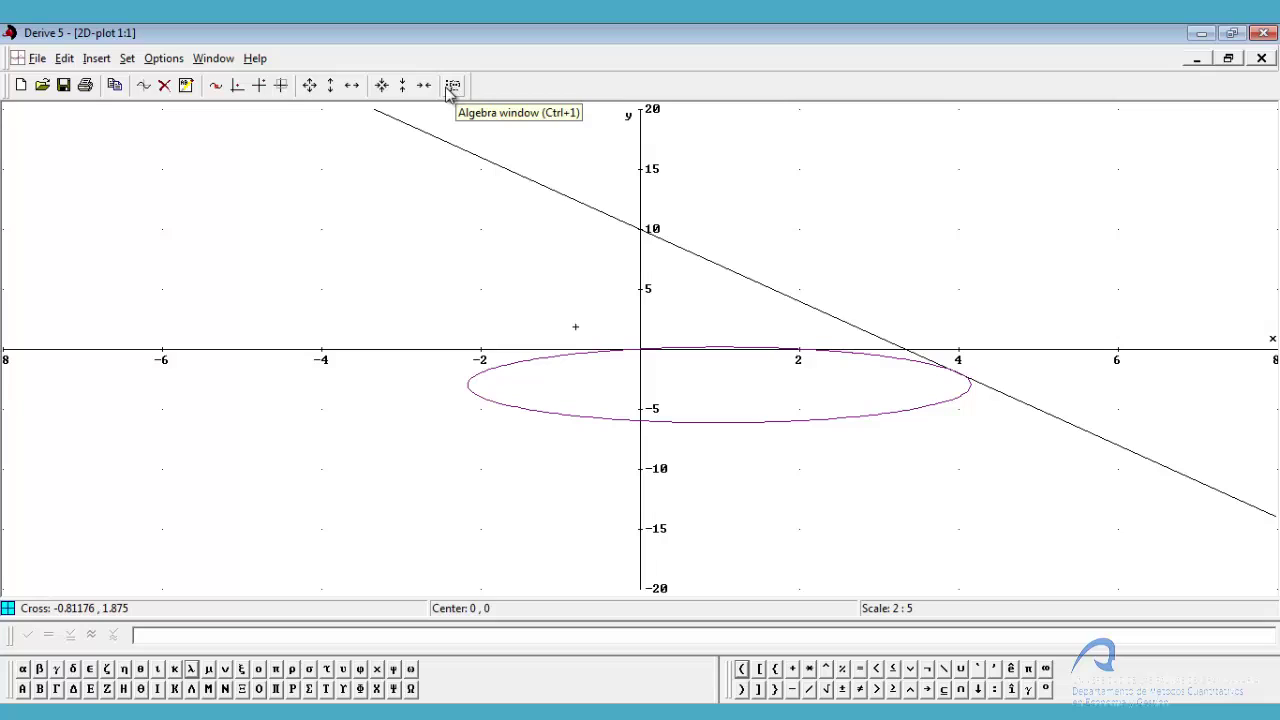
pyautogui.click(144, 88)
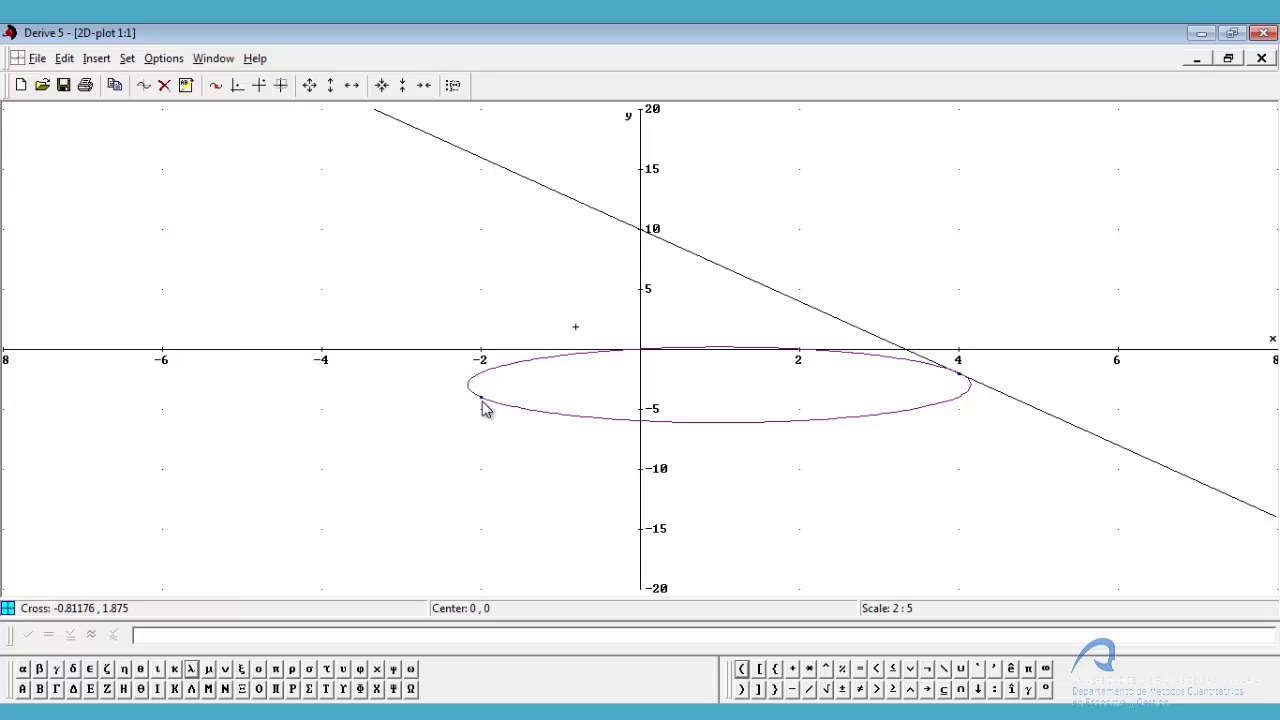
# Set the plot's display options to connect points and replot the gradient matrix as a line segment.
pyautogui.click(165, 59)
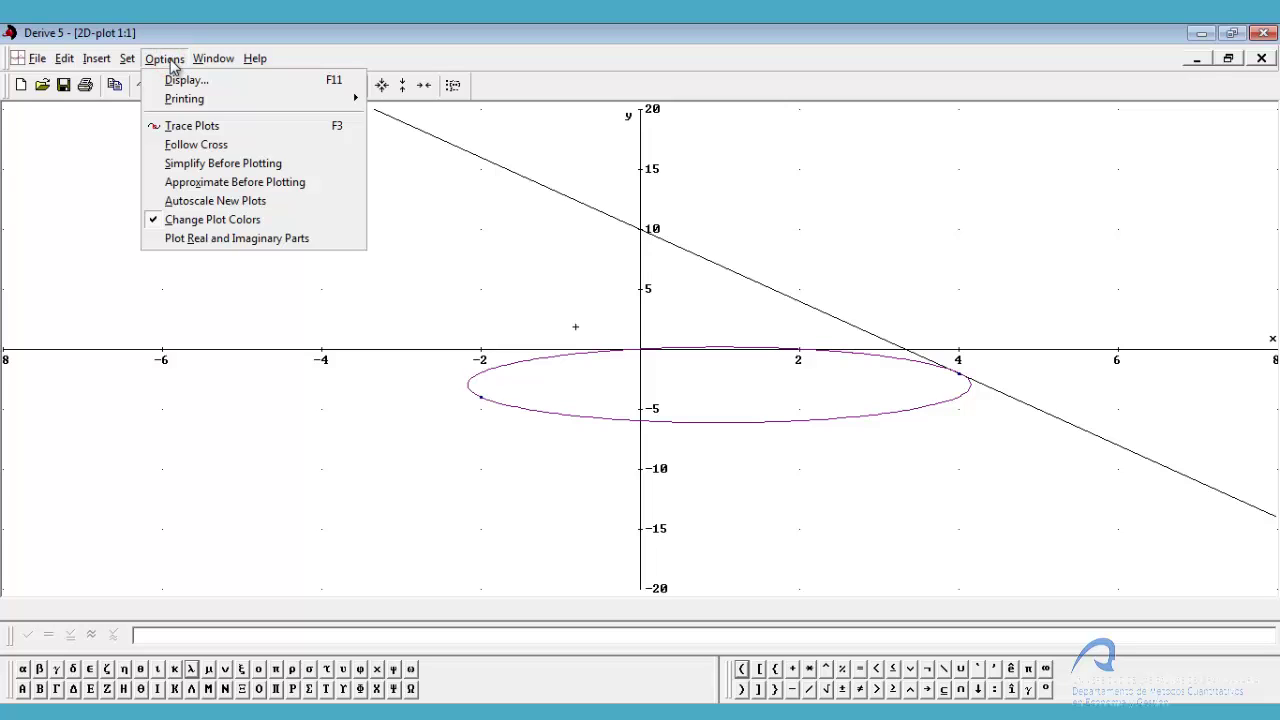
pyautogui.click(187, 80)
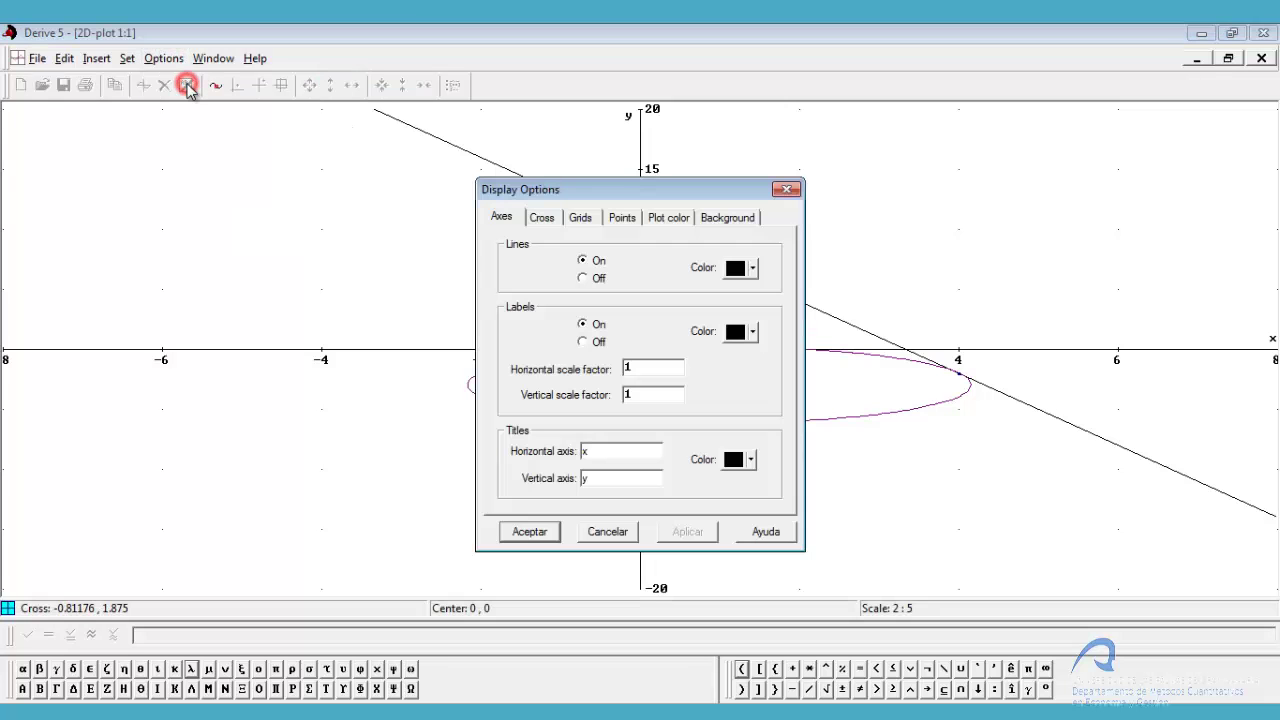
pyautogui.click(622, 218)
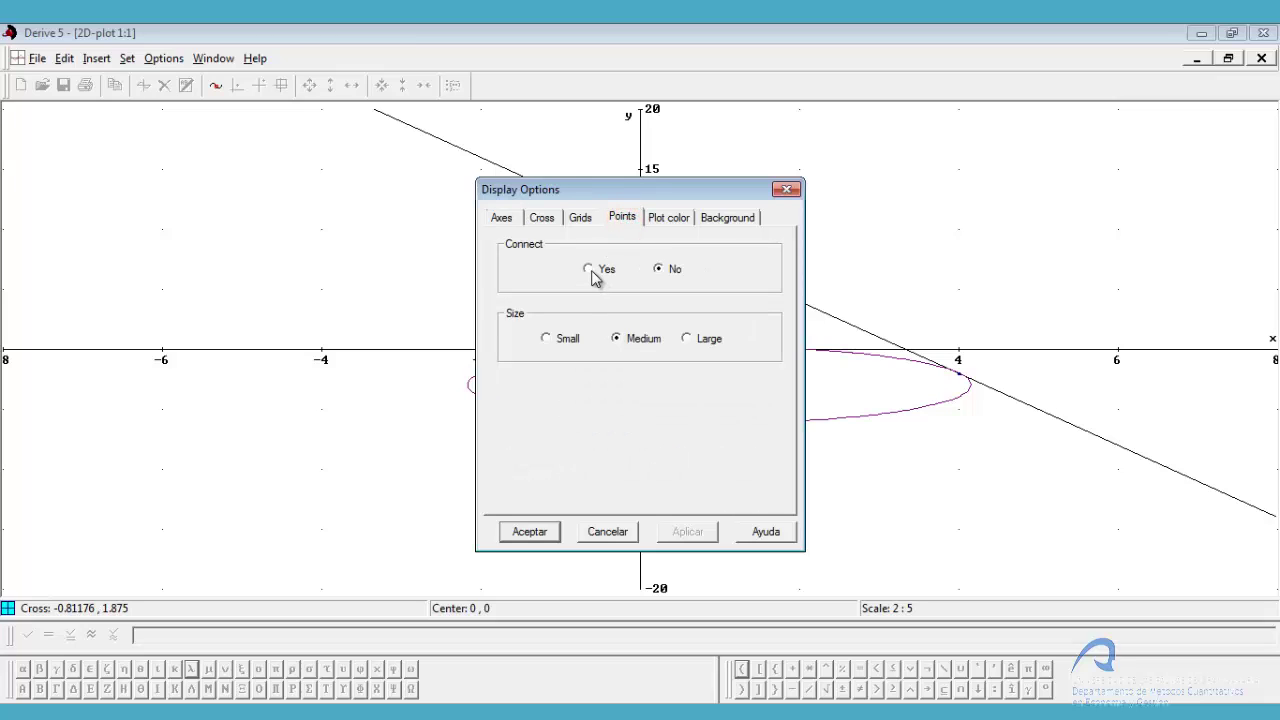
pyautogui.click(590, 270)
pyautogui.click(546, 536)
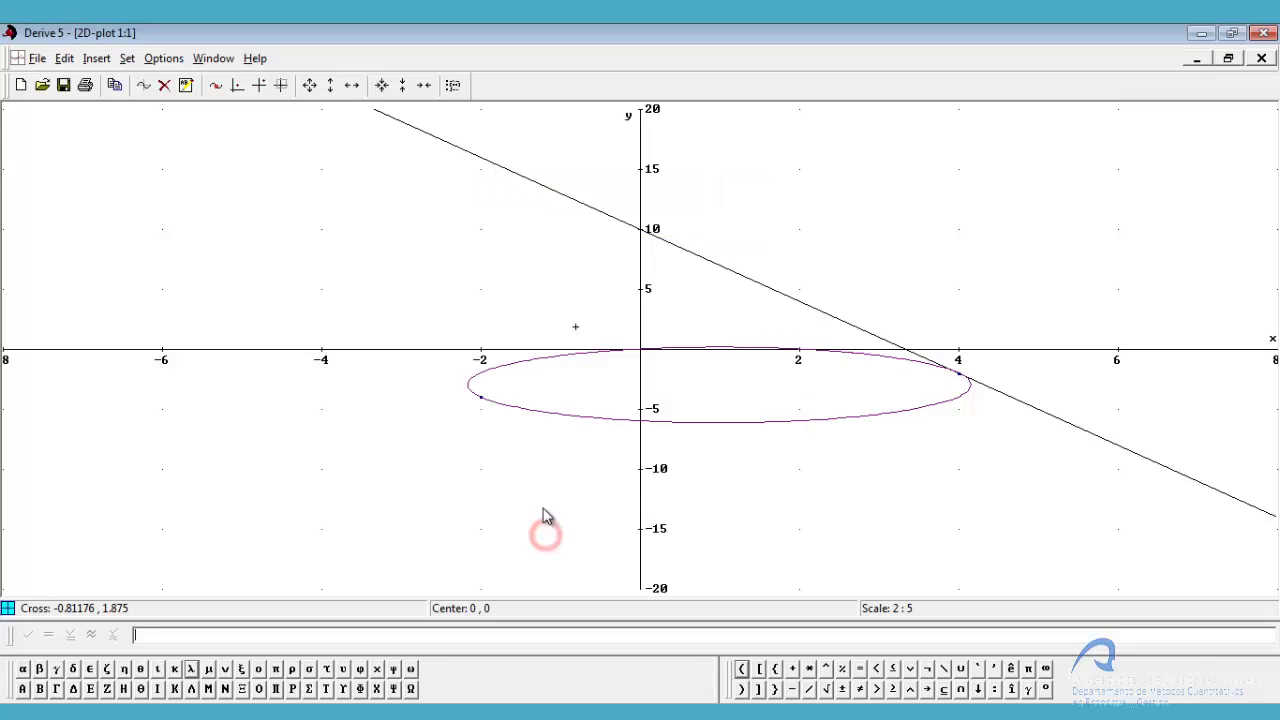
pyautogui.click(147, 88)
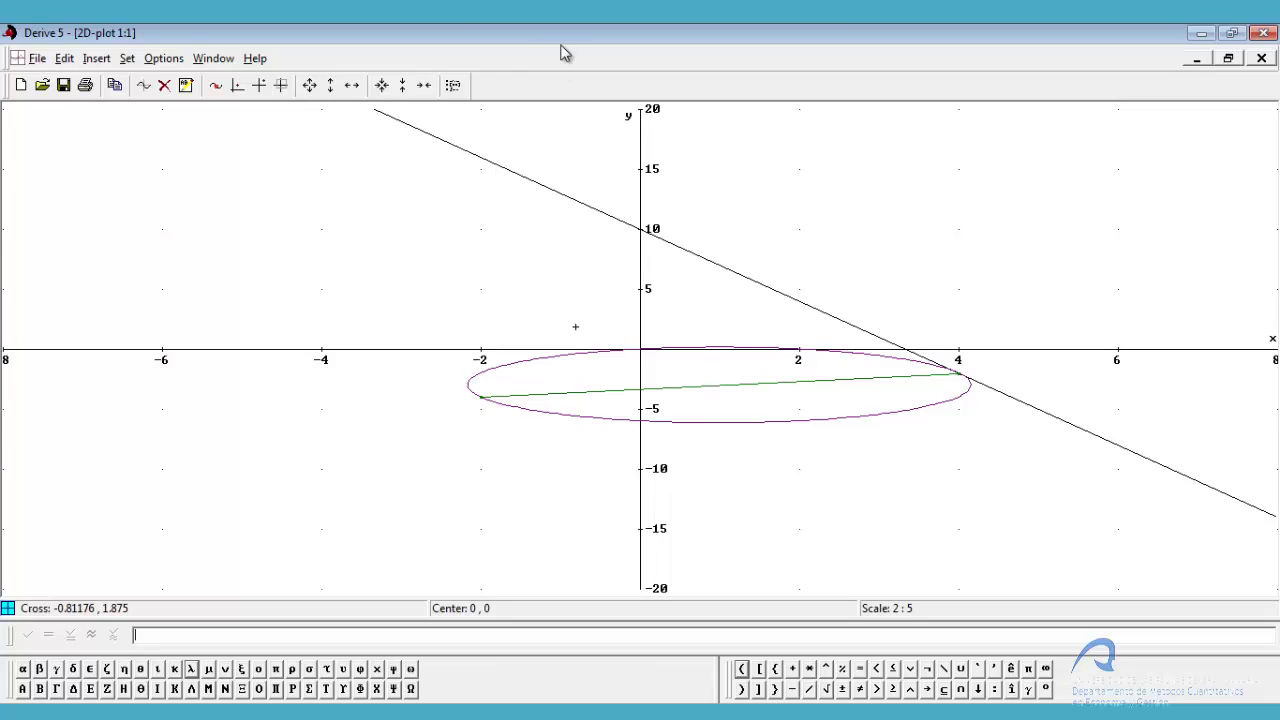
# Return to the algebra worksheet, add the equation f(x,y)=51 and plot it in the 2D-plot window.
pyautogui.click(453, 85)
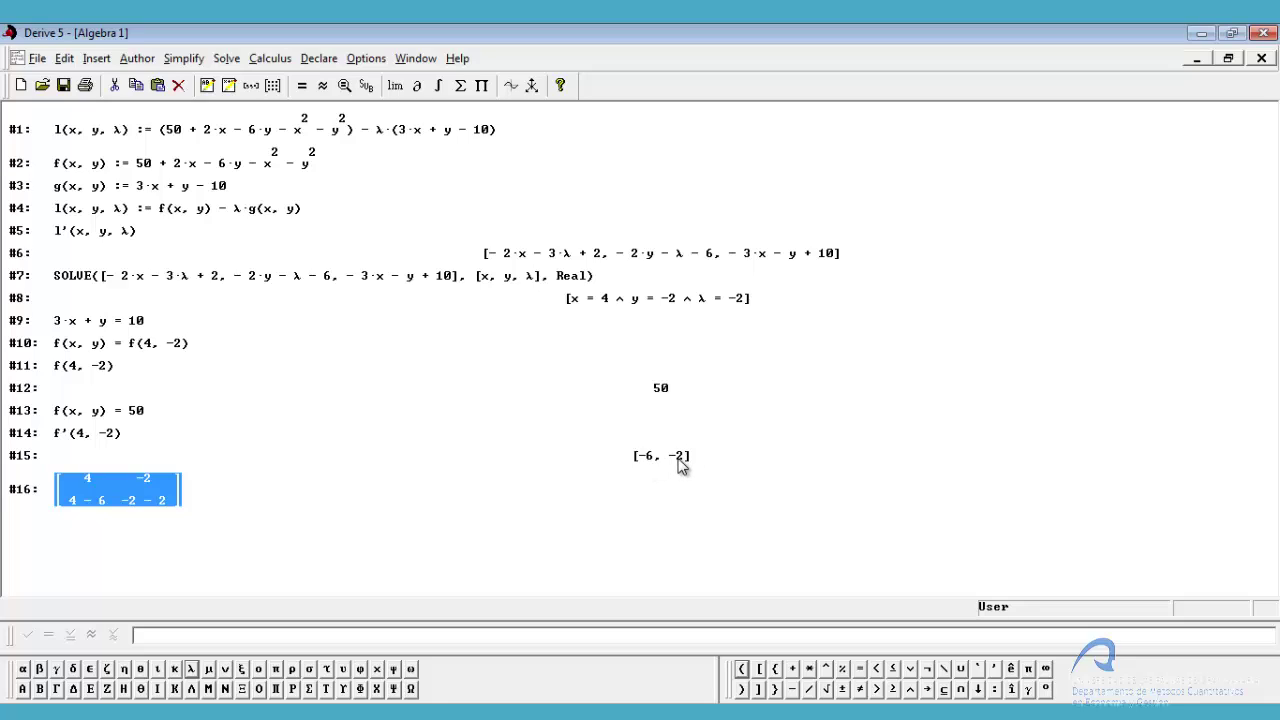
pyautogui.click(513, 86)
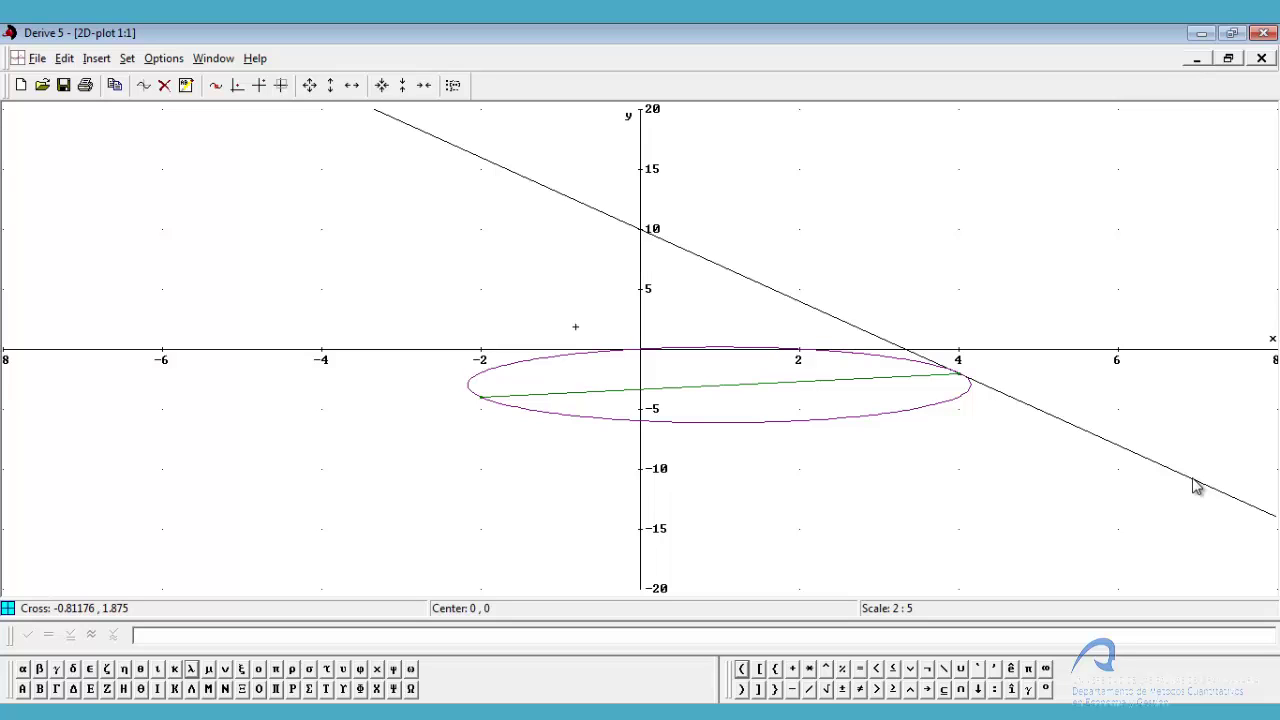
pyautogui.click(453, 86)
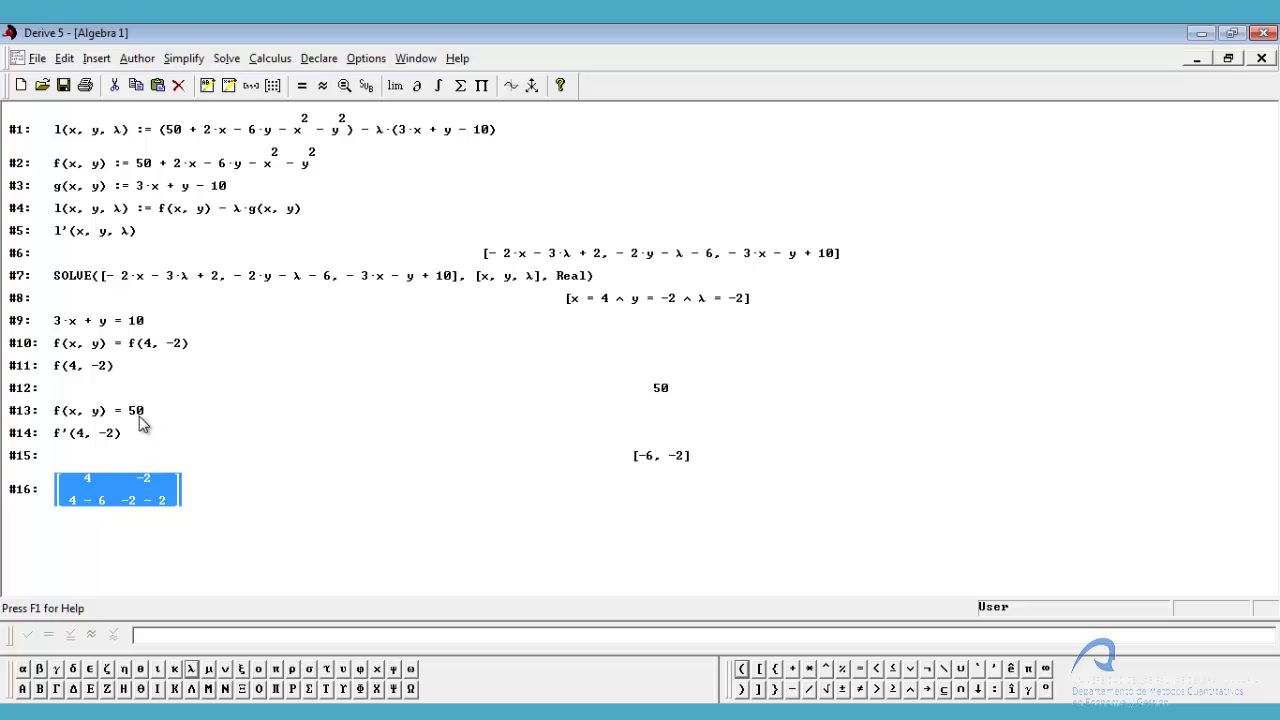
pyautogui.click(151, 638)
pyautogui.write('f(x,y)=51')
pyautogui.press('Return')
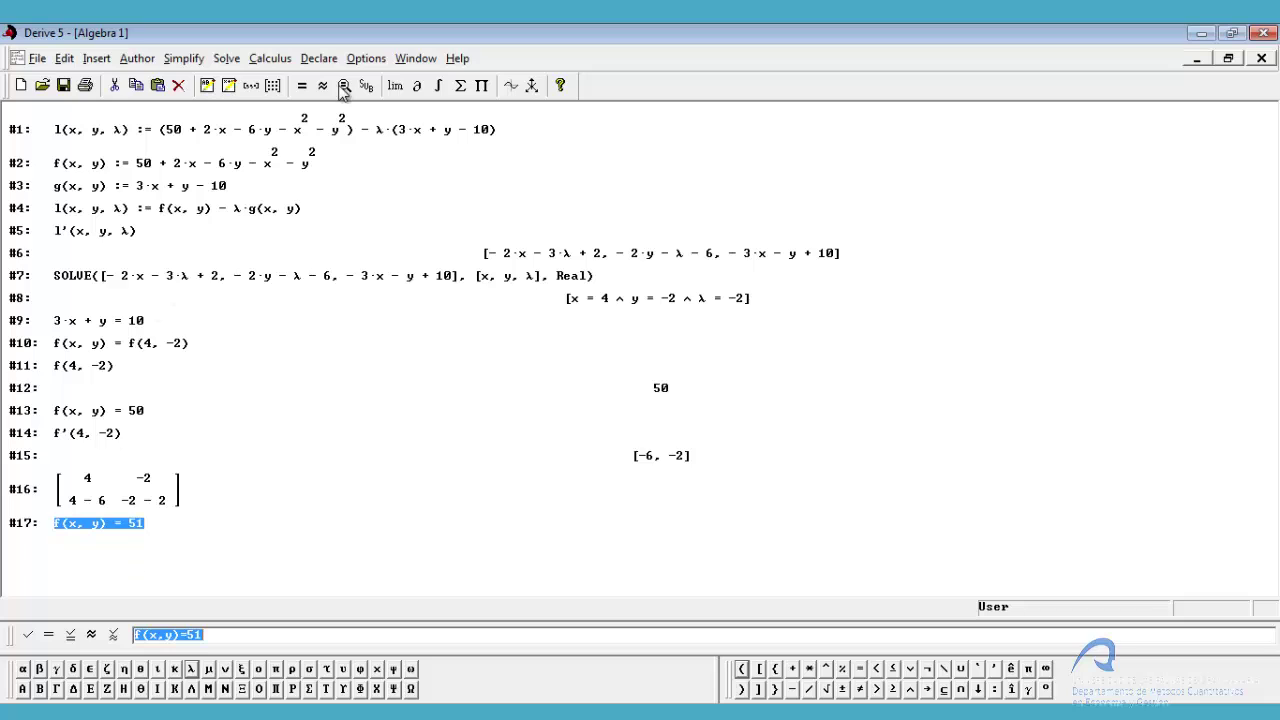
pyautogui.click(511, 86)
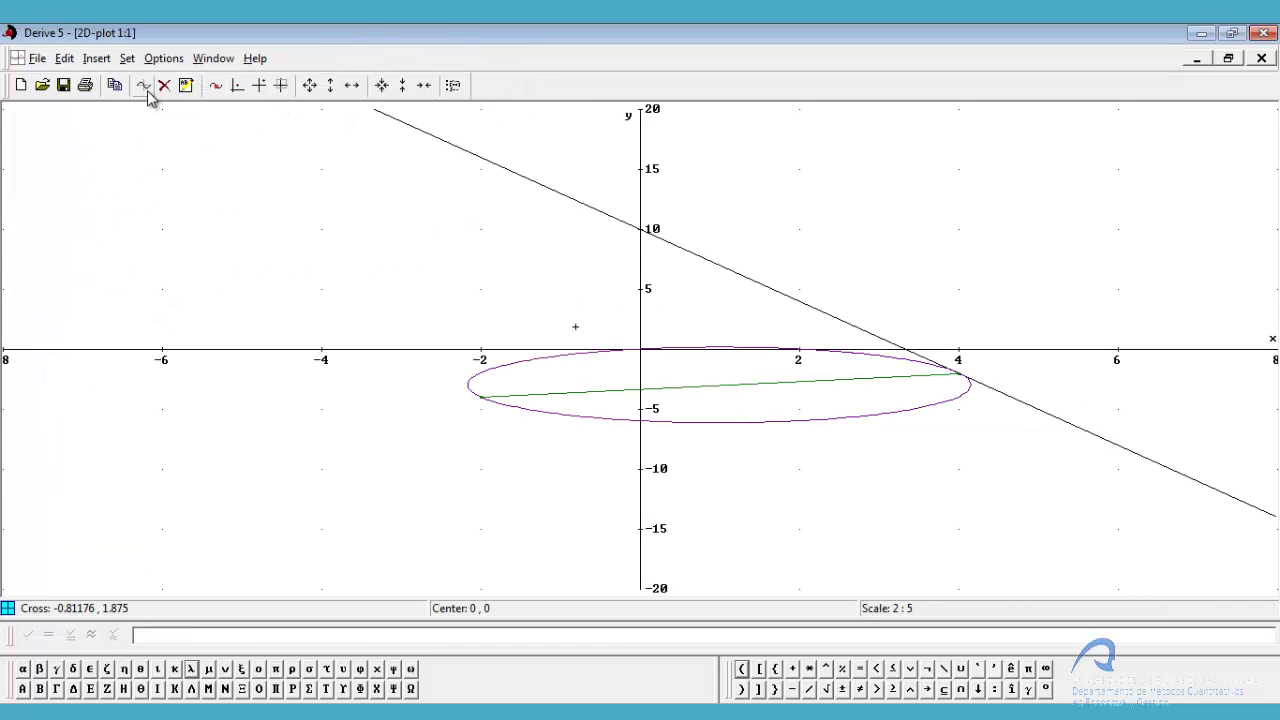
pyautogui.click(146, 88)
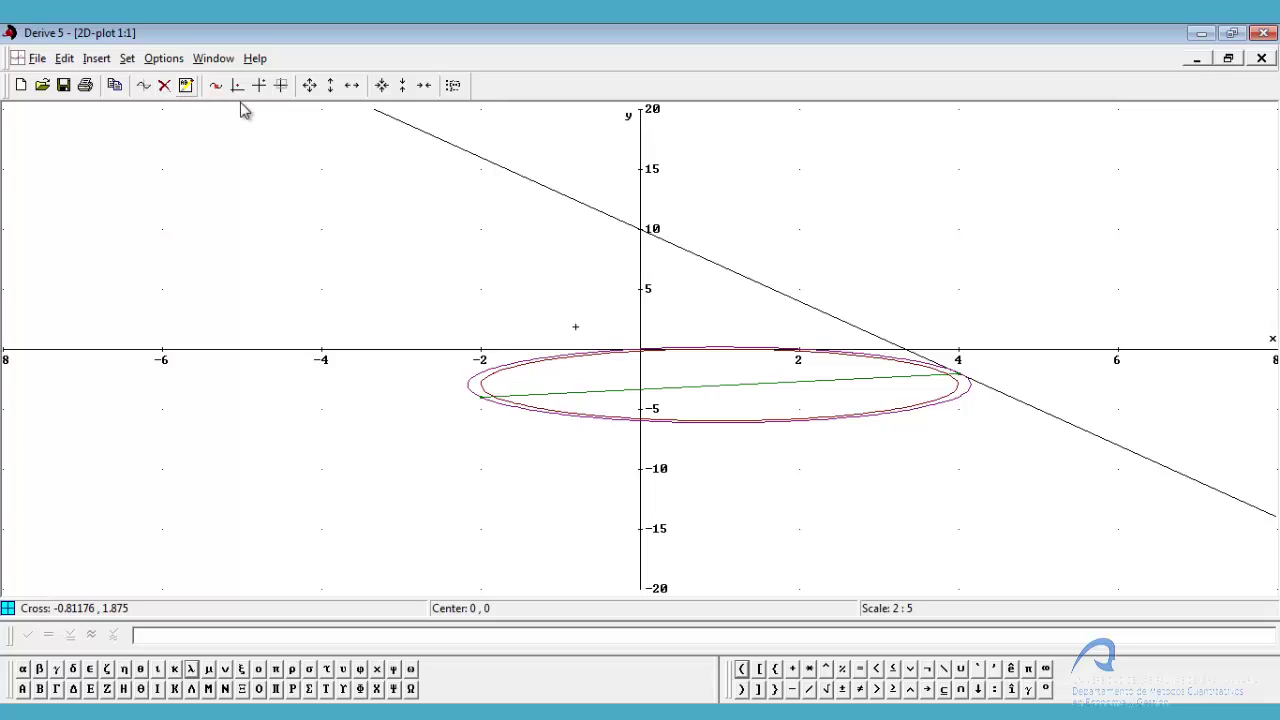
# Centre the plot on the tangency point near (4,-2) and enlarge it to a scale of 0.5 : 1.
pyautogui.click(964, 371)
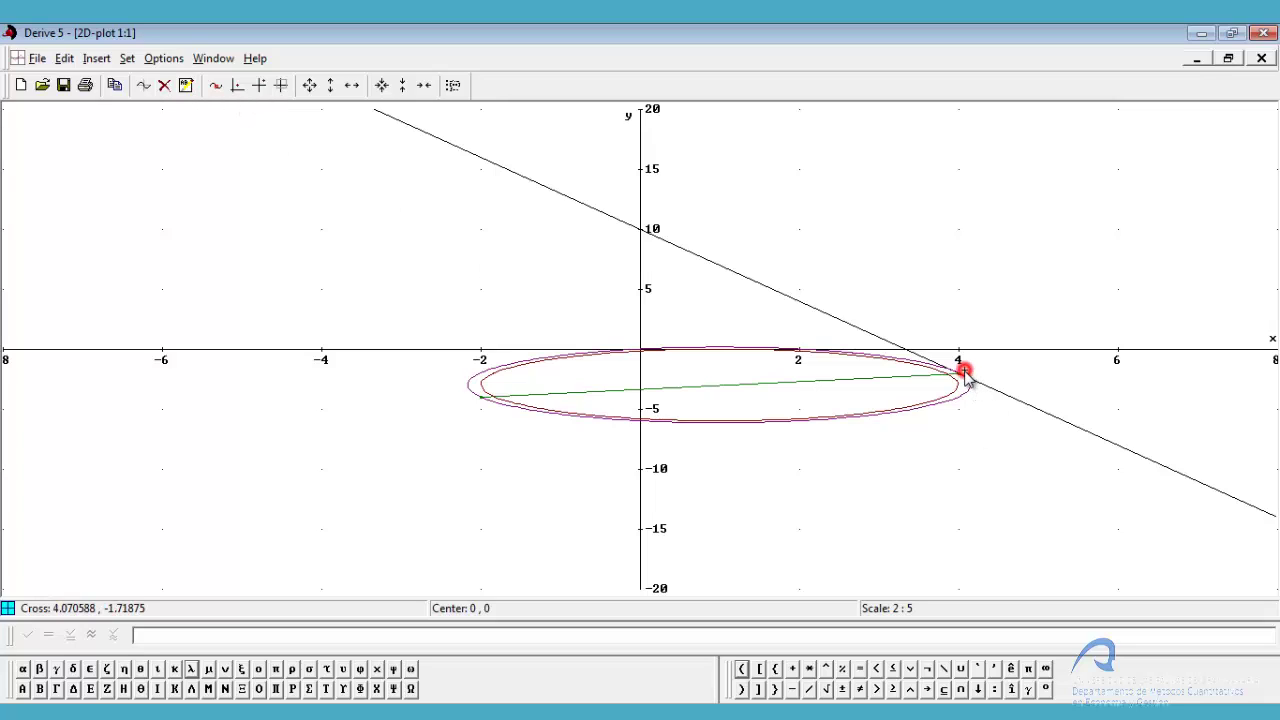
pyautogui.click(237, 87)
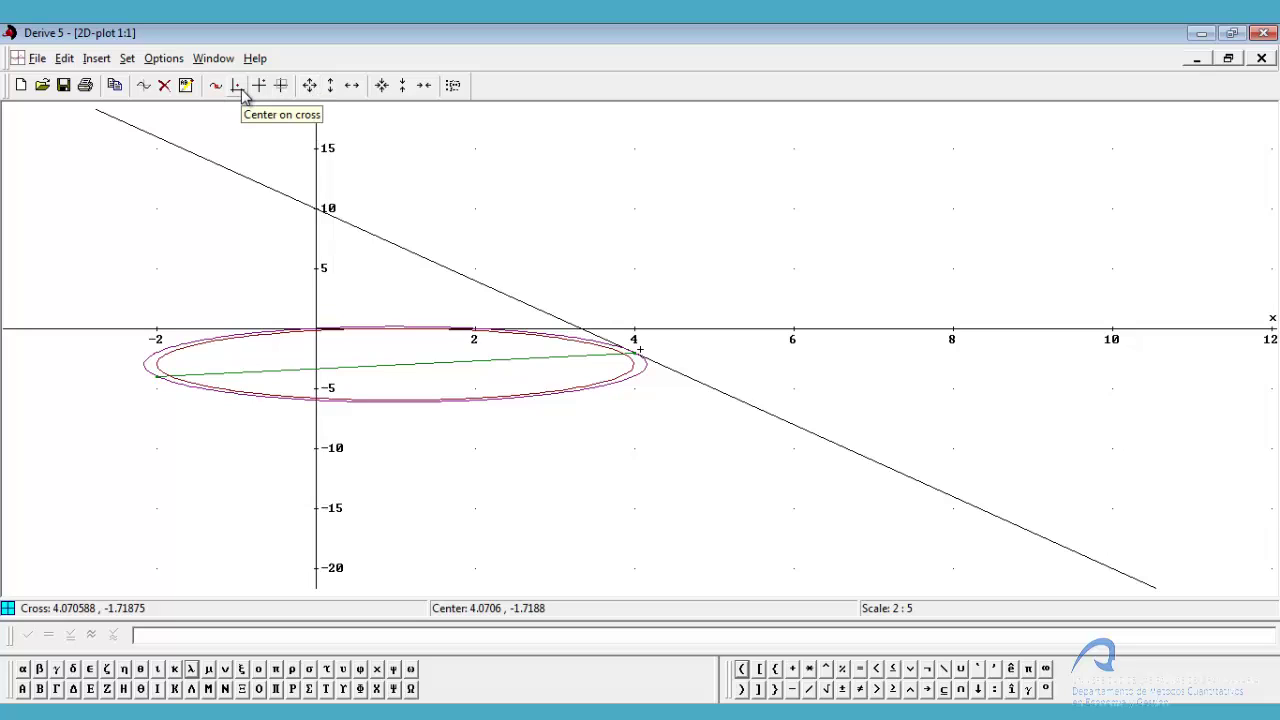
pyautogui.click(383, 85)
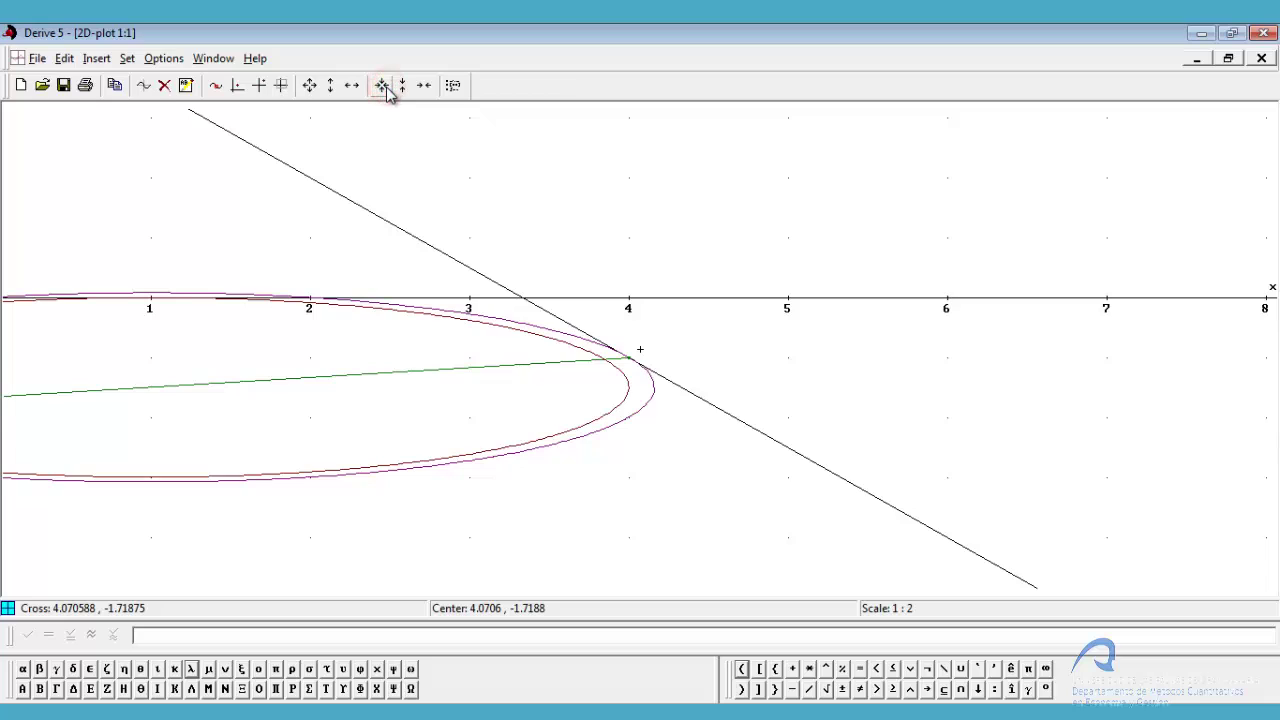
pyautogui.click(383, 85)
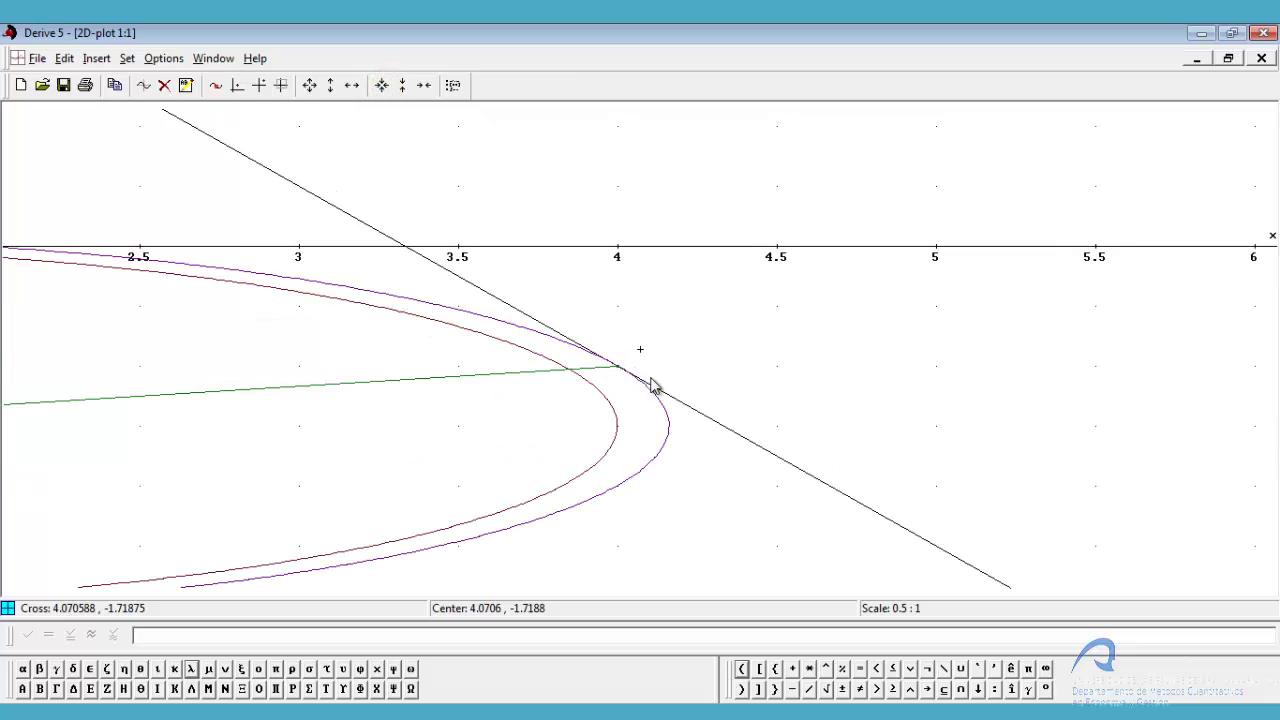
# Add the annotation "f(x,y)=50 Óptima" and place it beside the level curve tangent to the constraint line.
pyautogui.click(186, 85)
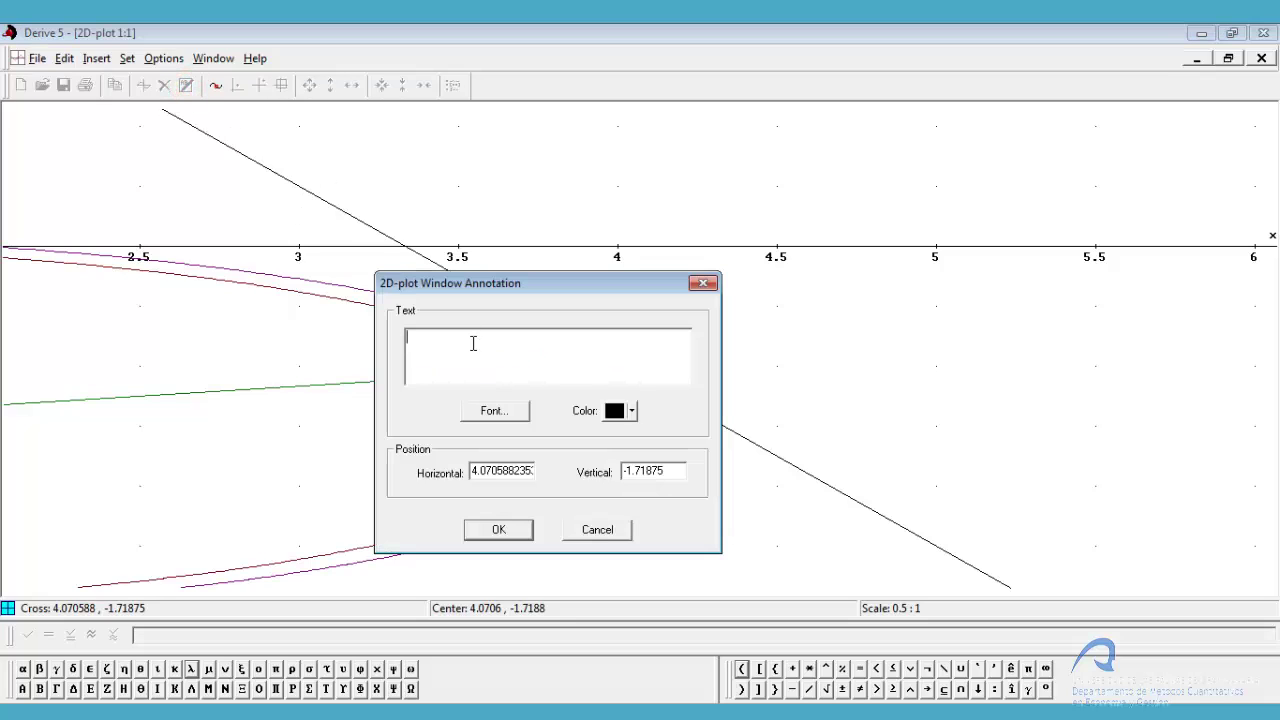
pyautogui.write('f()x,y')
pyautogui.press('Right')
pyautogui.write('=50 Óptima')
pyautogui.click(494, 532)
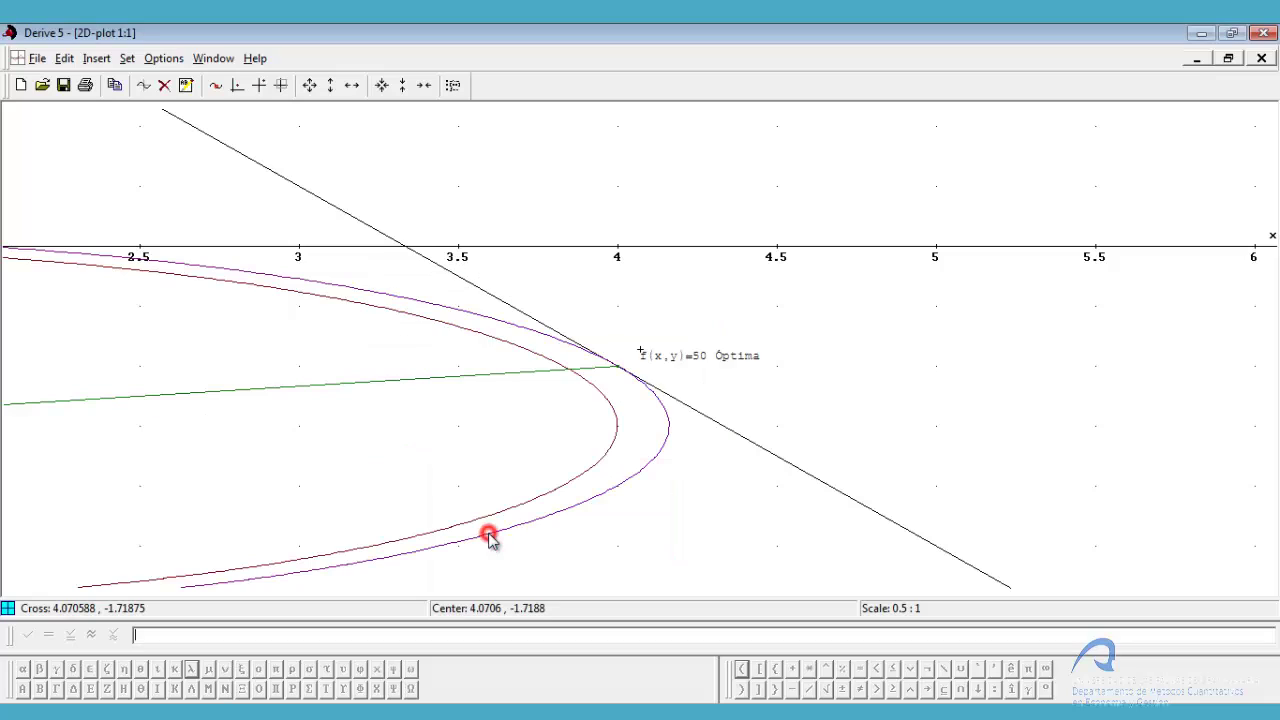
pyautogui.click(723, 366)
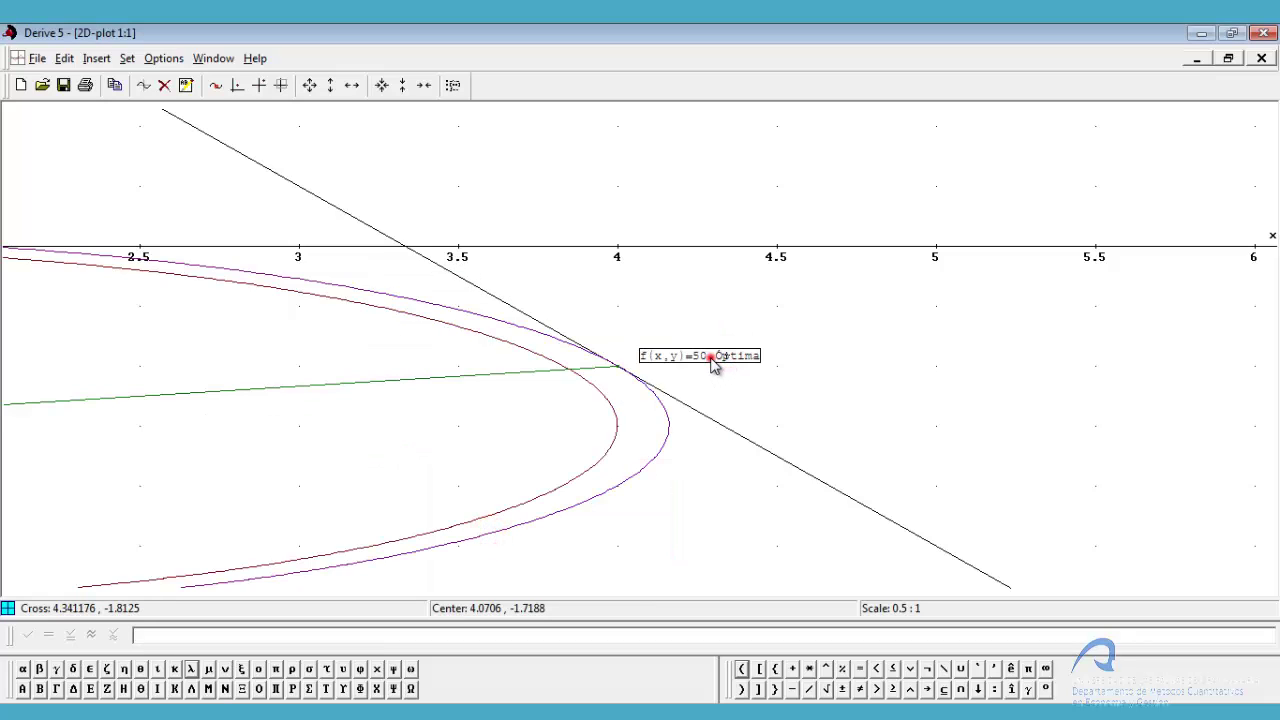
pyautogui.moveTo(710, 358)
pyautogui.mouseDown()
pyautogui.moveTo(726, 449)
pyautogui.moveTo(711, 465)
pyautogui.mouseUp()
pyautogui.click(808, 407)
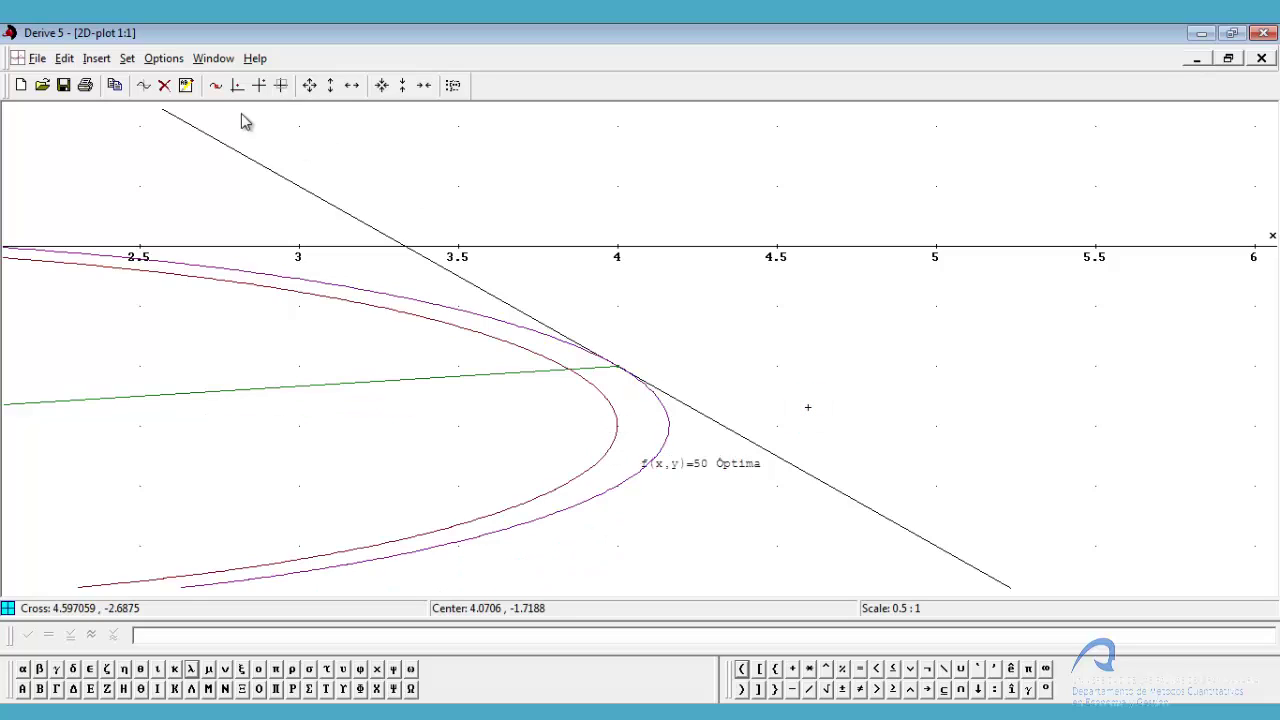
# Add the annotation "f(x,y)=51" and place it on the inner level curve.
pyautogui.click(186, 86)
pyautogui.click(454, 353)
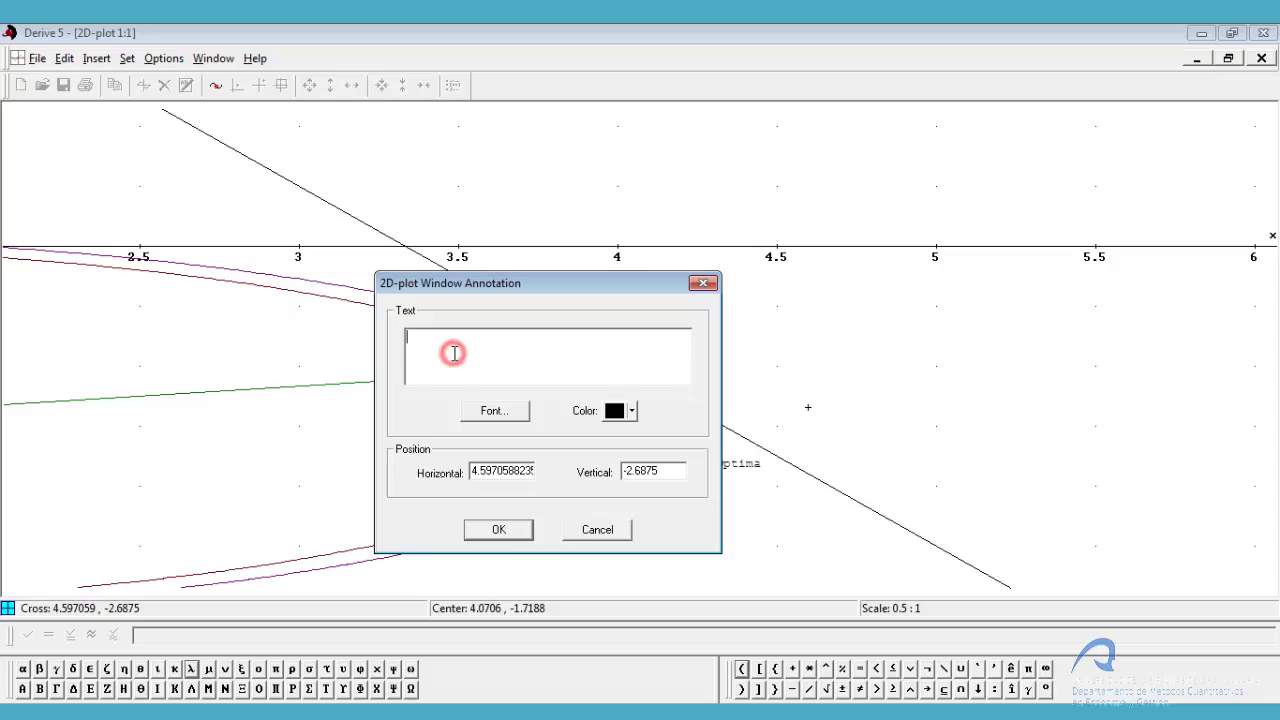
pyautogui.write('f(x9')
pyautogui.press('Left')
pyautogui.write('x')
pyautogui.press('Delete')
pyautogui.write(',y)=51')
pyautogui.click(498, 529)
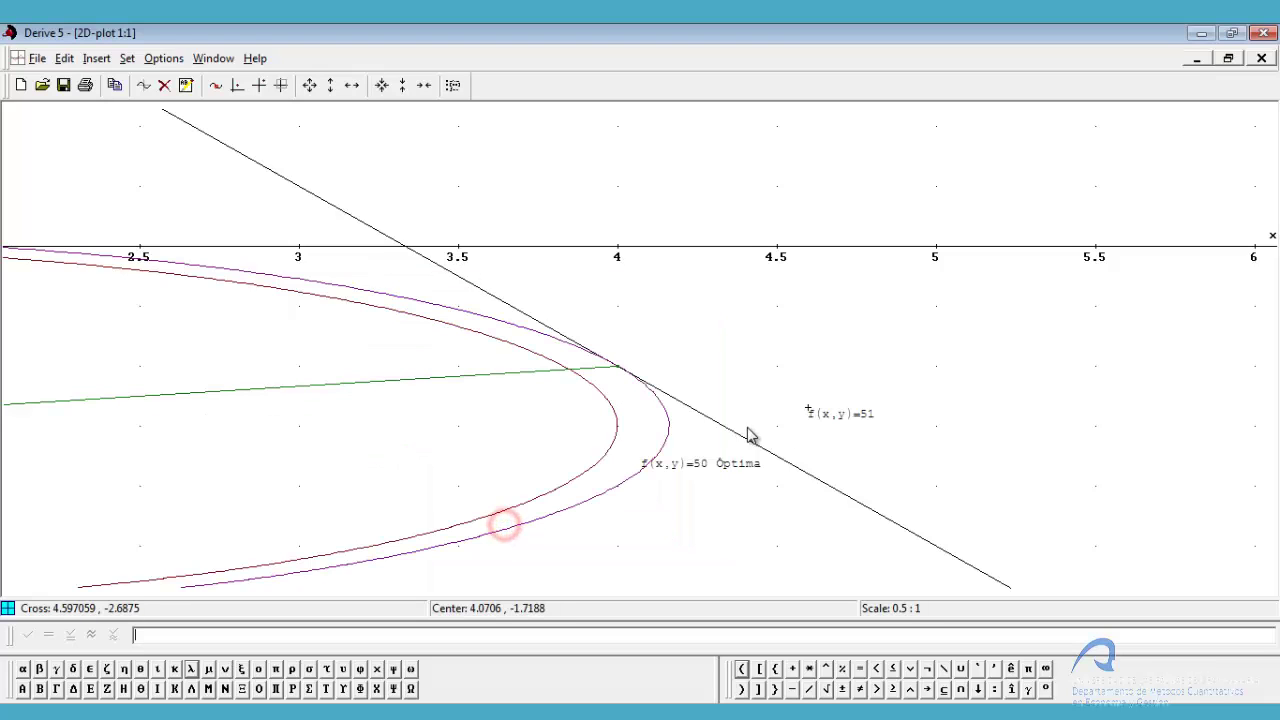
pyautogui.click(831, 412)
pyautogui.moveTo(832, 417); pyautogui.dragTo(604, 424)
pyautogui.click(512, 452)
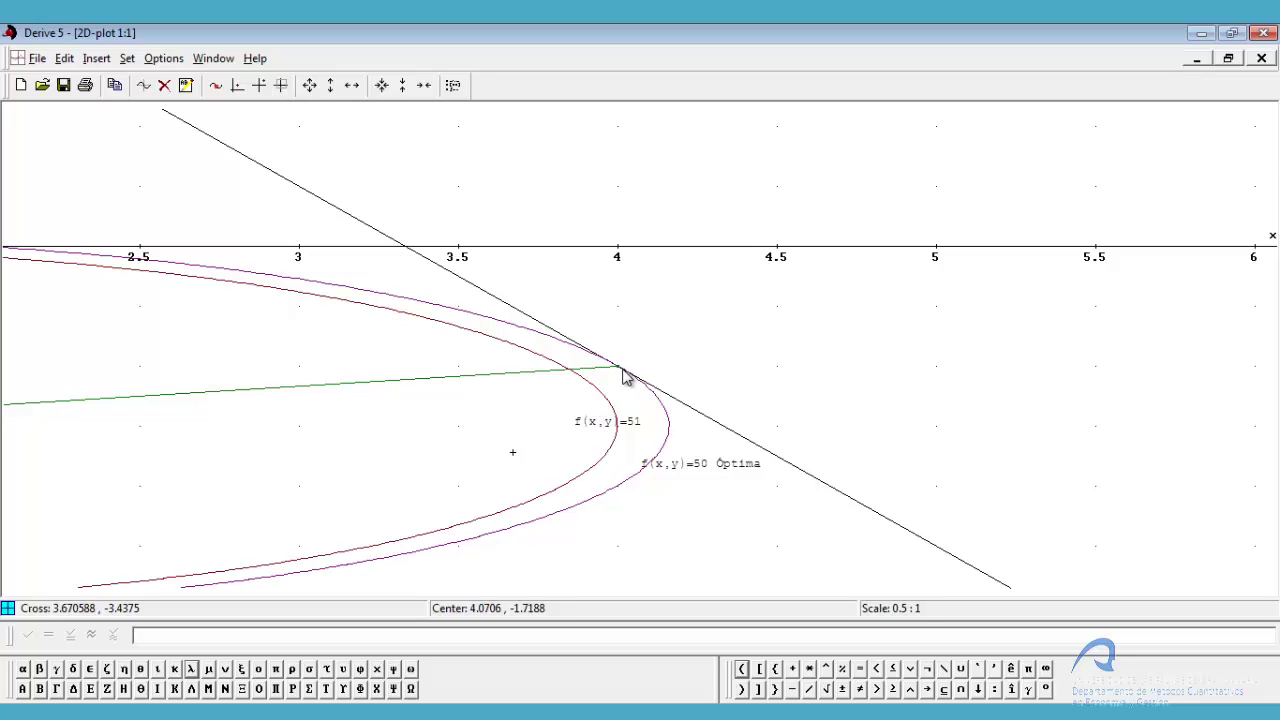
# Return to the algebra worksheet, add the equation f(x,y)=49 and plot it in the 2D-plot window.
pyautogui.click(455, 87)
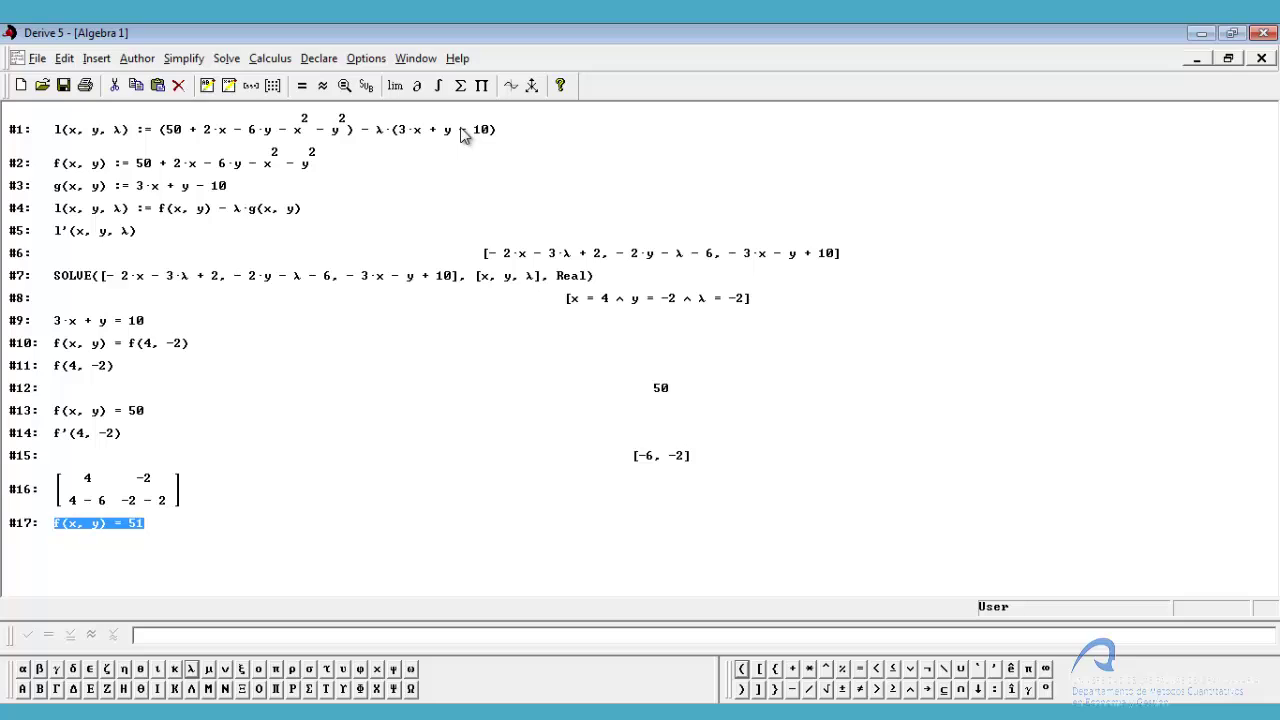
pyautogui.click(157, 637)
pyautogui.write('f()')
pyautogui.write('x, y')
pyautogui.write('=49')
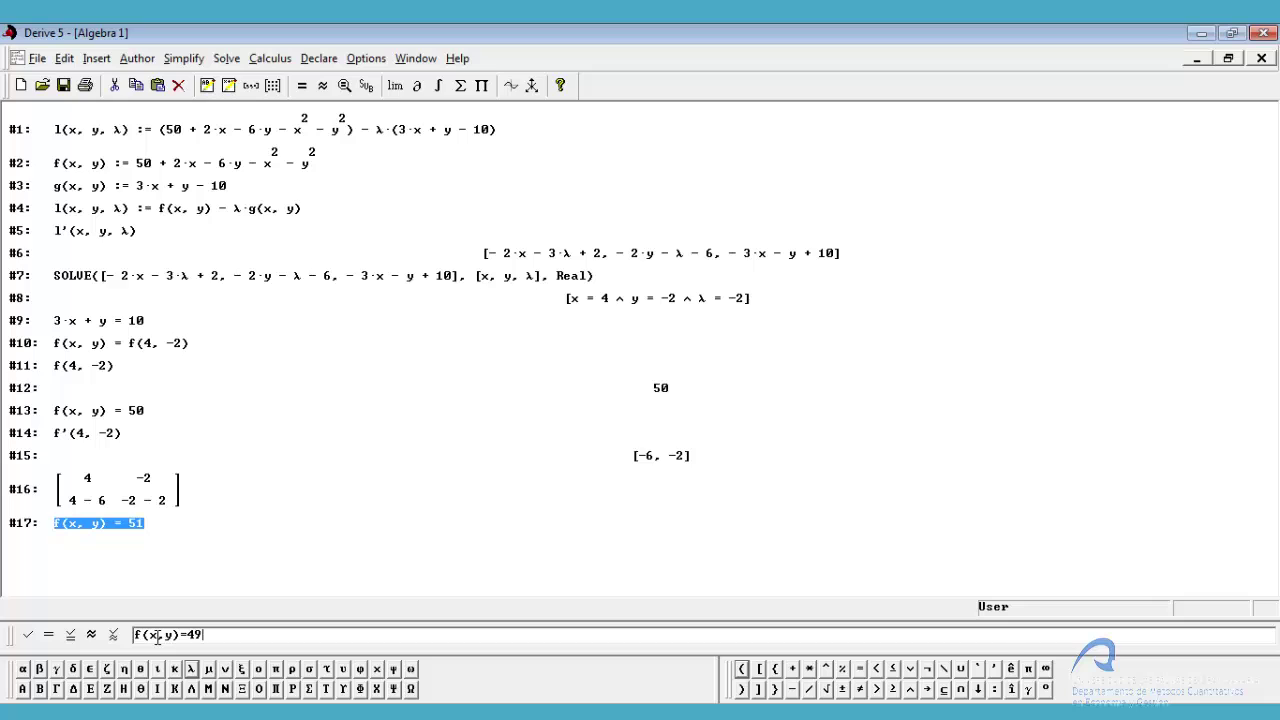
pyautogui.press('Return')
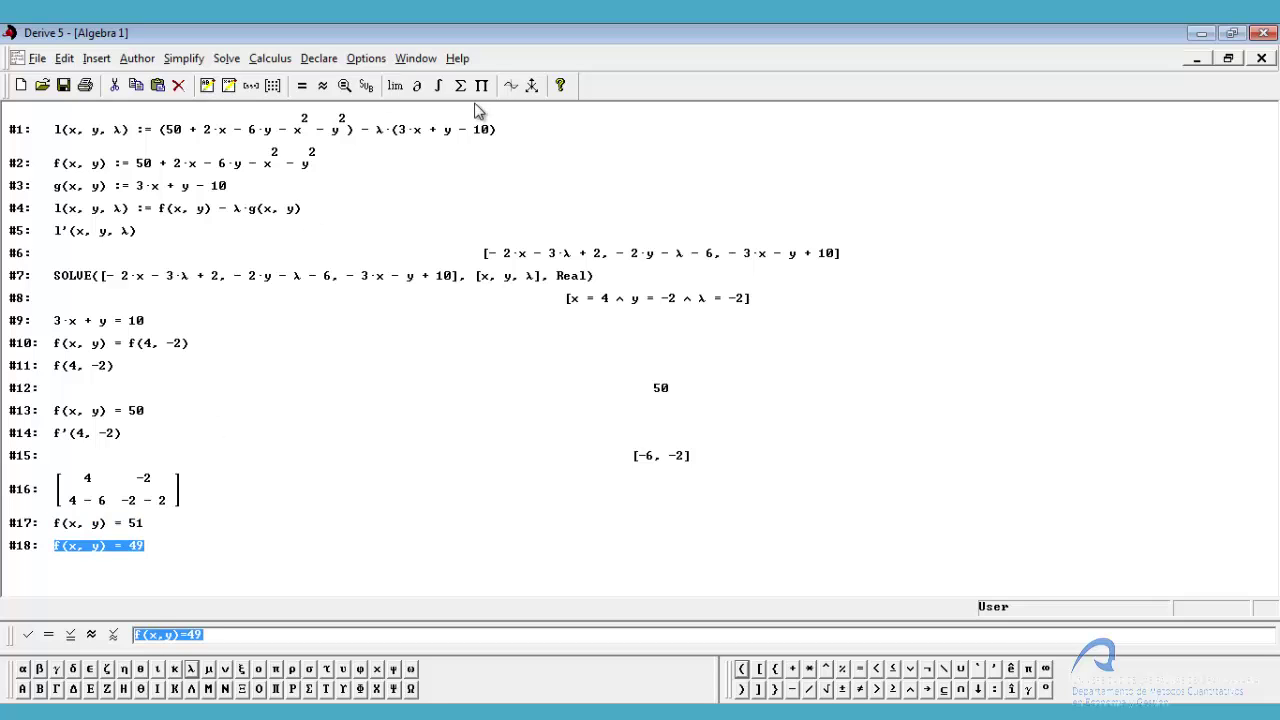
pyautogui.click(507, 88)
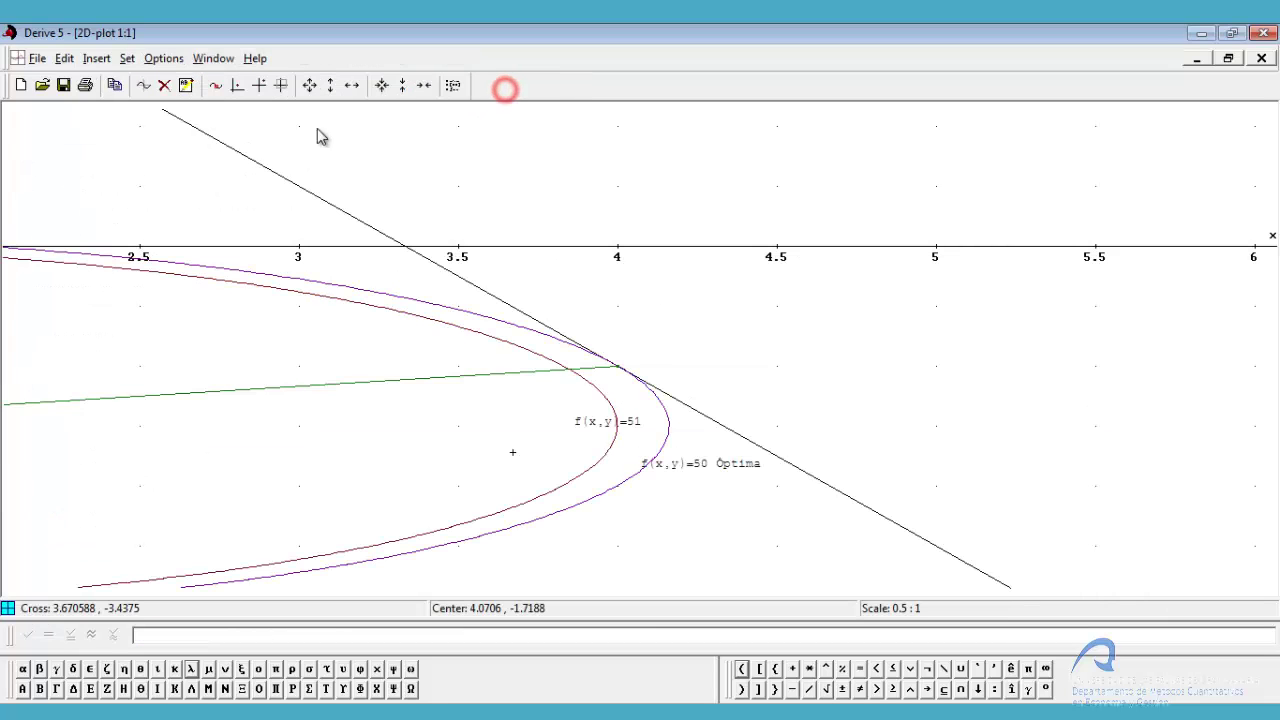
pyautogui.click(144, 87)
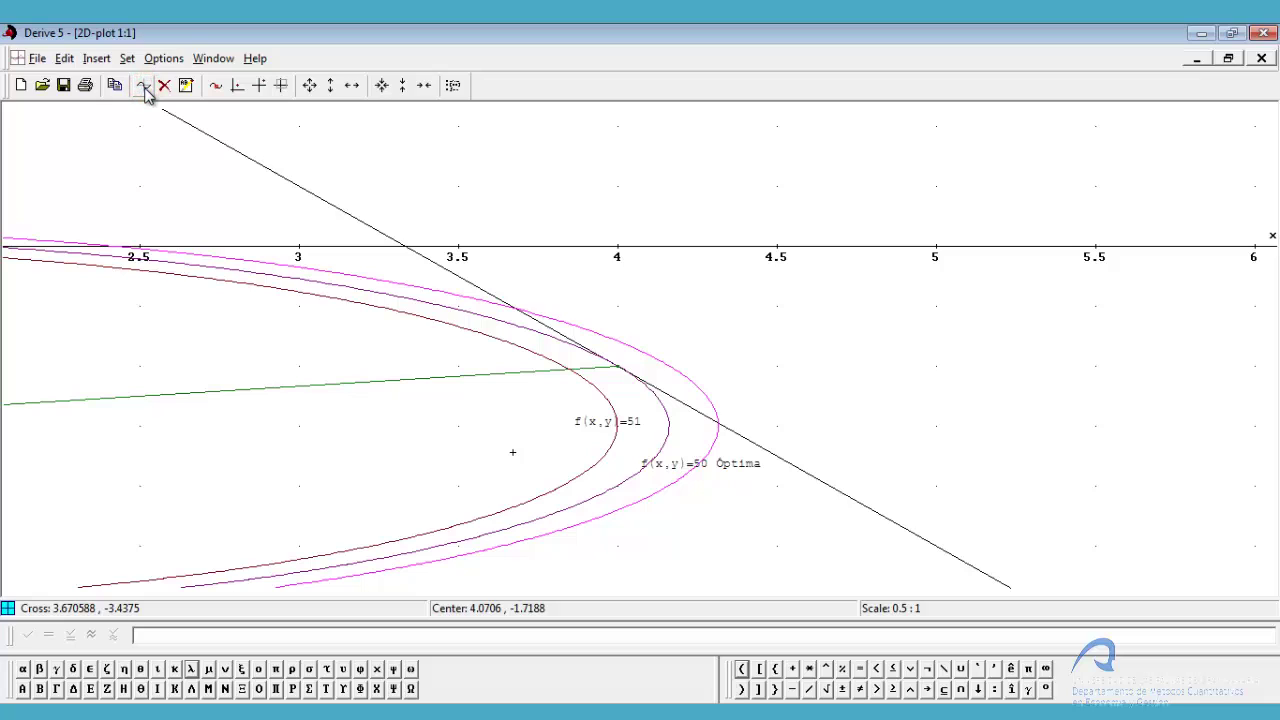
# Add the annotation "f(x,y)=49" beside the outer level curve and point out that curve's two intersections with the constraint line using the cross.
pyautogui.click(185, 85)
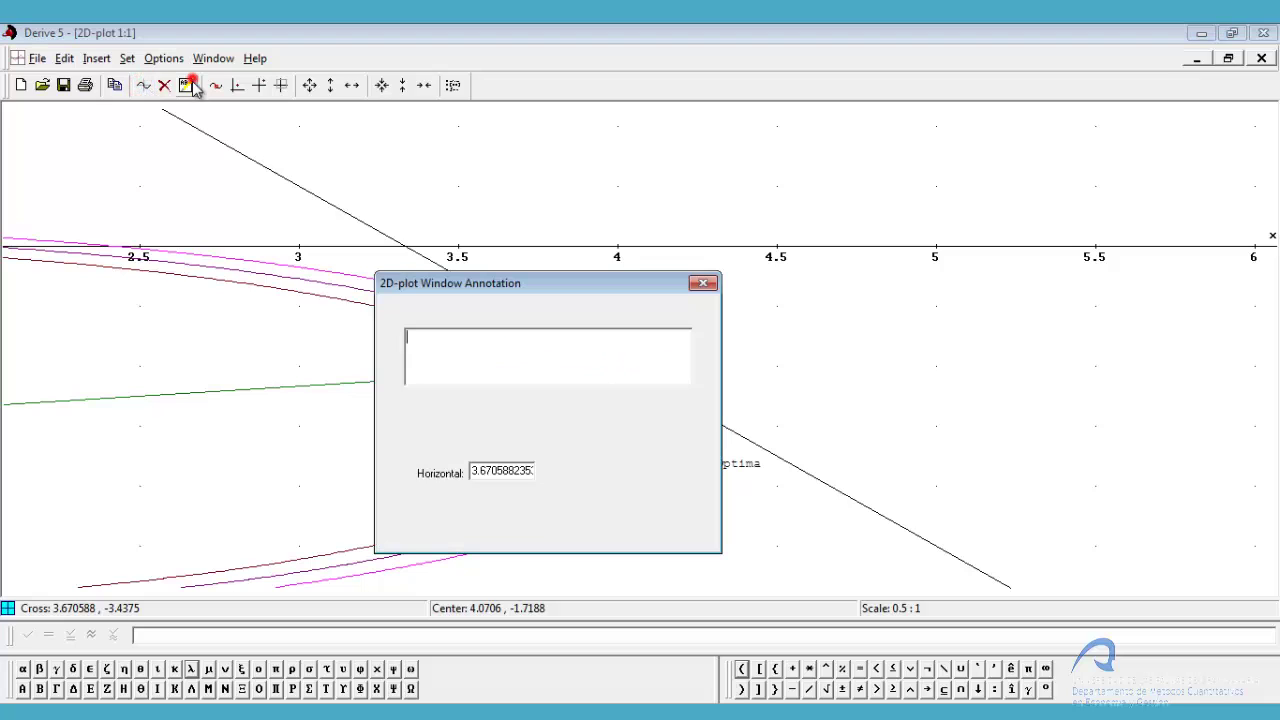
pyautogui.write('f(x,')
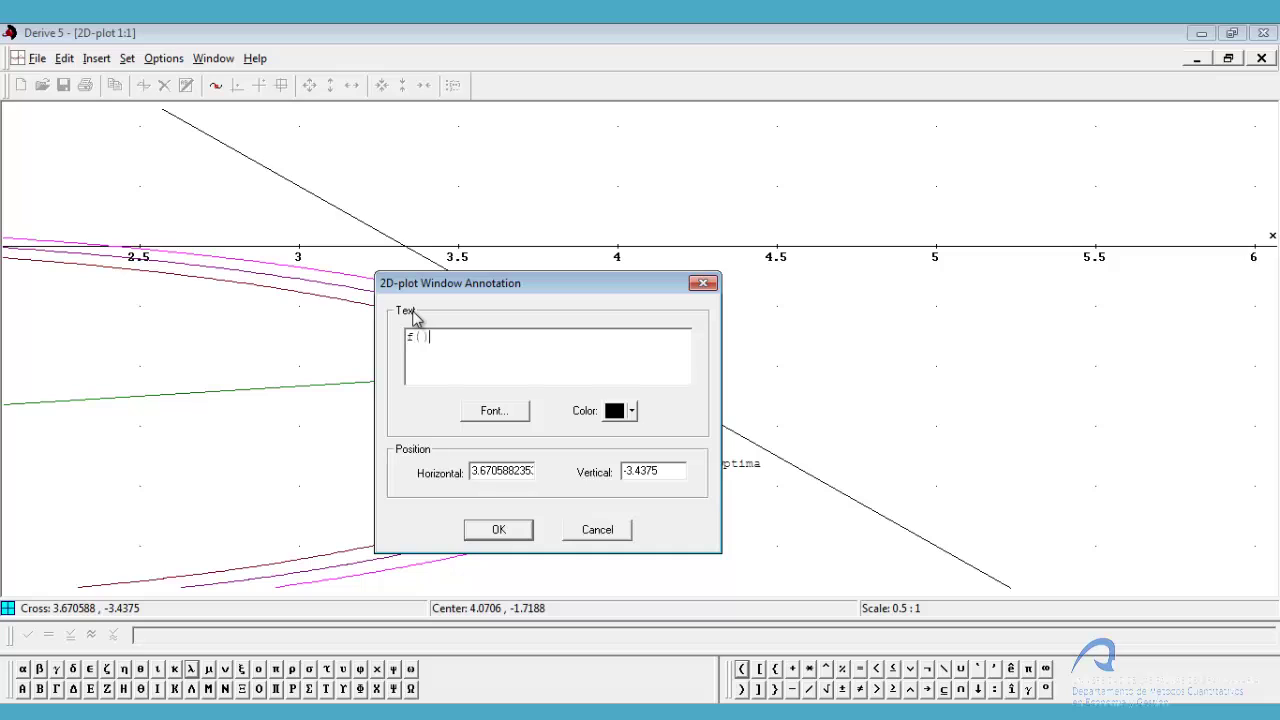
pyautogui.write('y)=49')
pyautogui.click(498, 529)
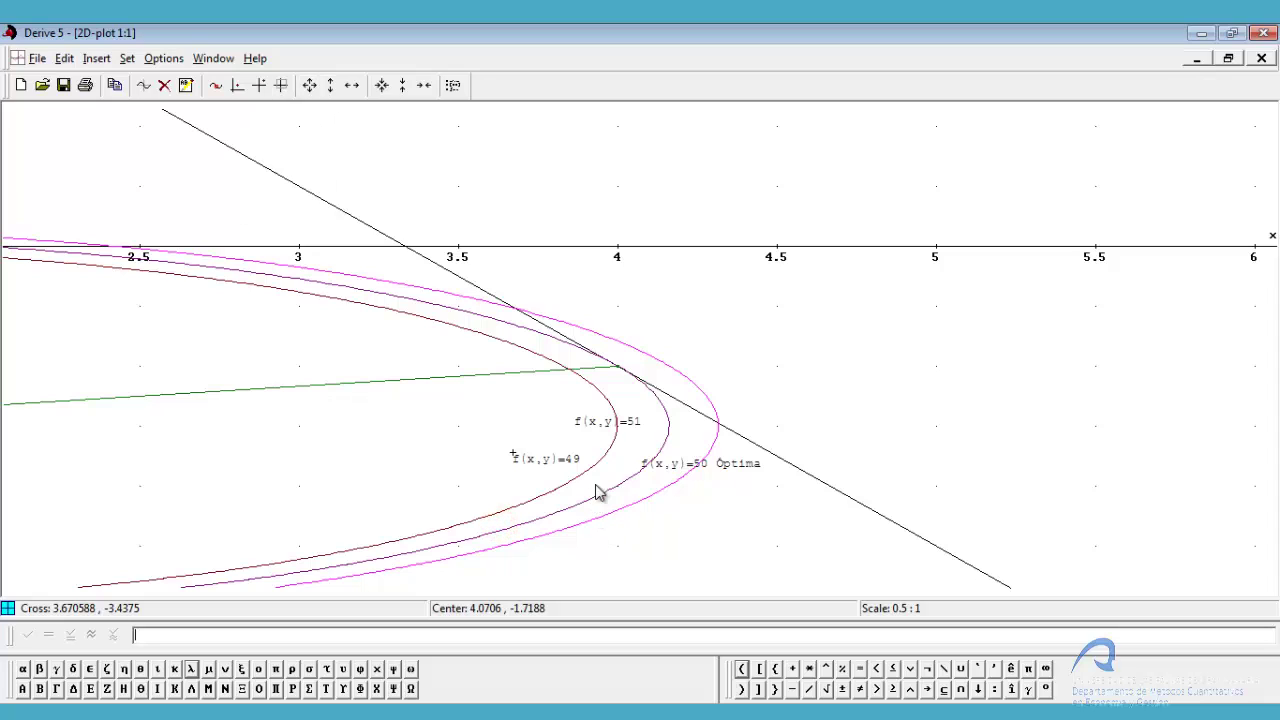
pyautogui.click(540, 459)
pyautogui.moveTo(540, 459); pyautogui.dragTo(670, 359)
pyautogui.click(794, 346)
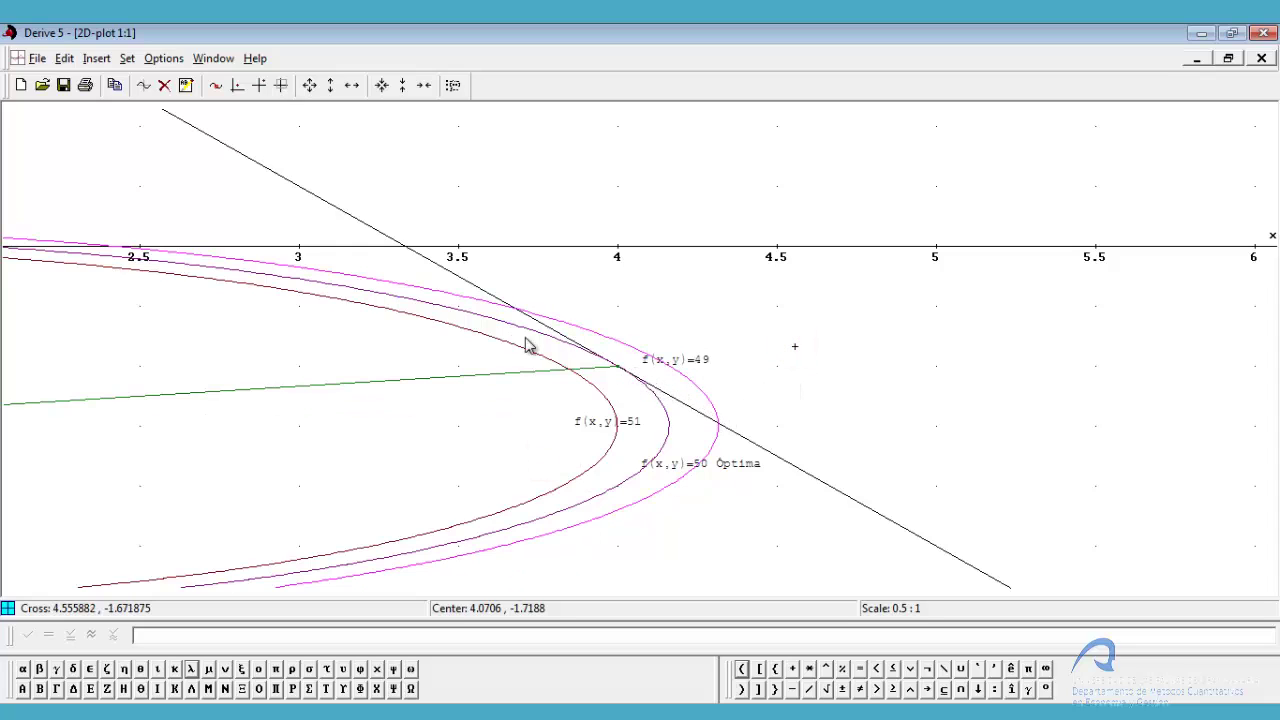
pyautogui.click(716, 424)
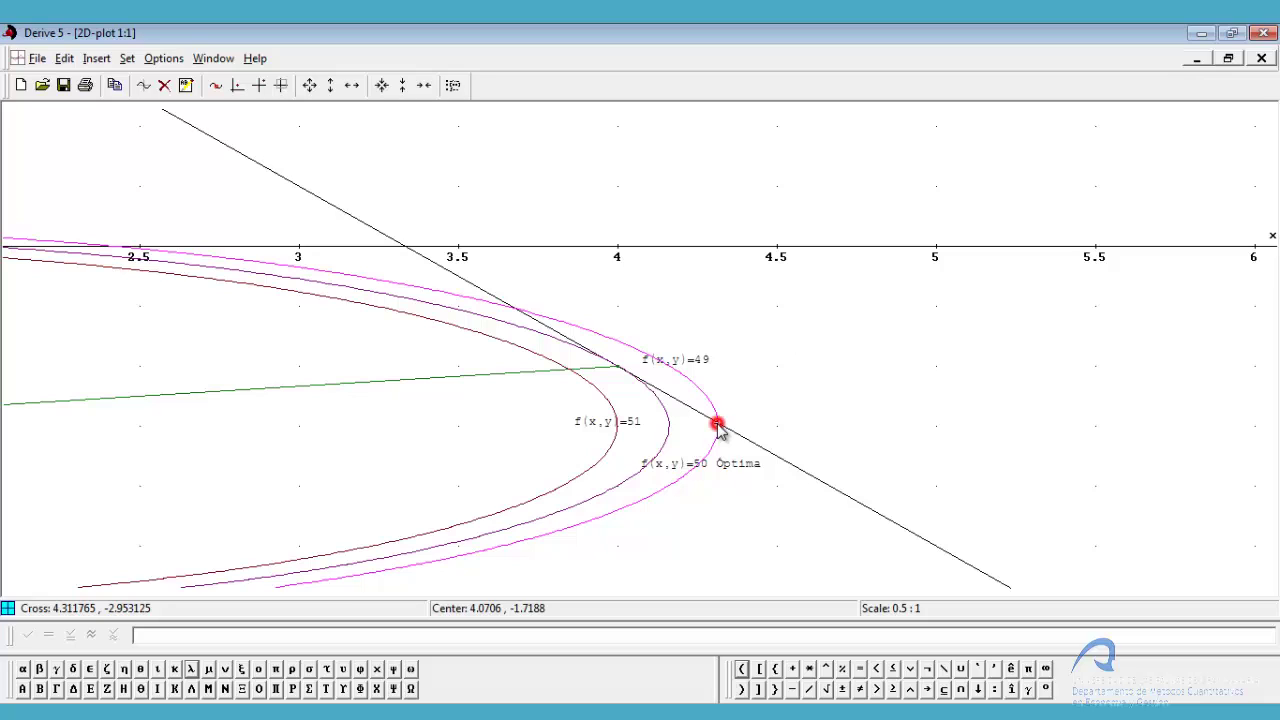
pyautogui.click(513, 310)
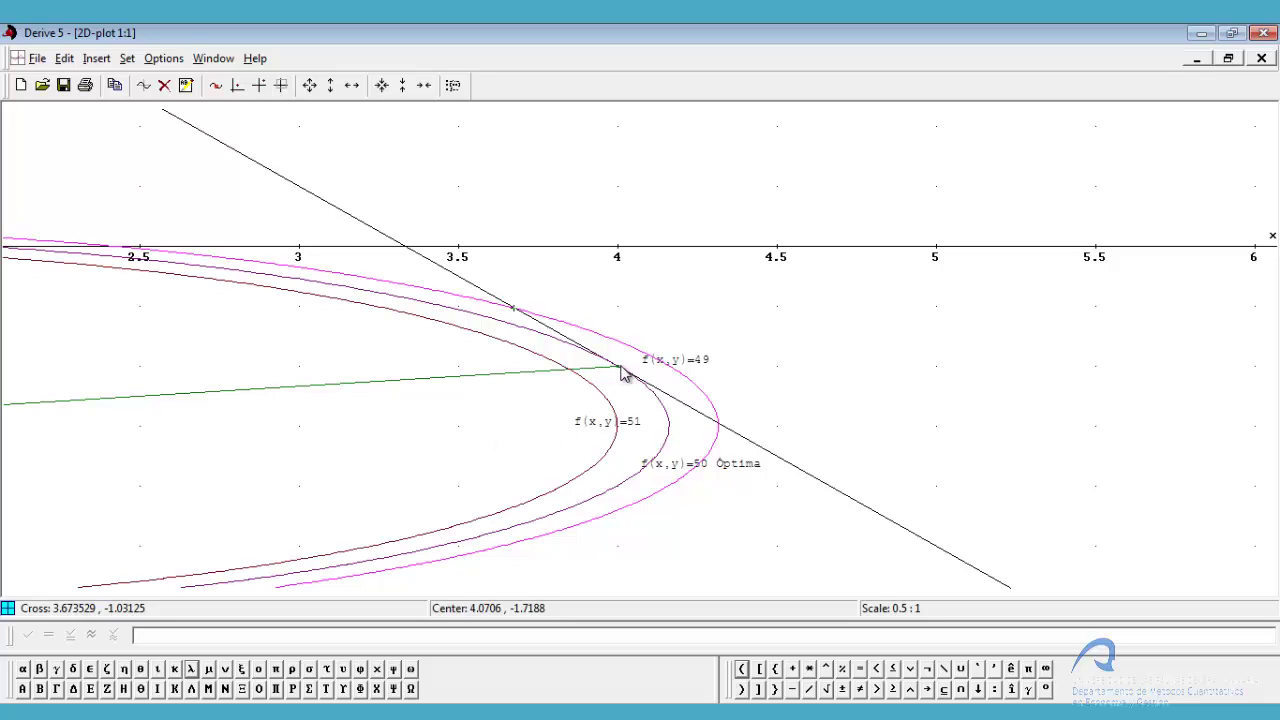
# Return to the algebra worksheet and insert the text comment "(4,-2) es un máximo global" below the last expression.
pyautogui.click(463, 88)
pyautogui.click(180, 637)
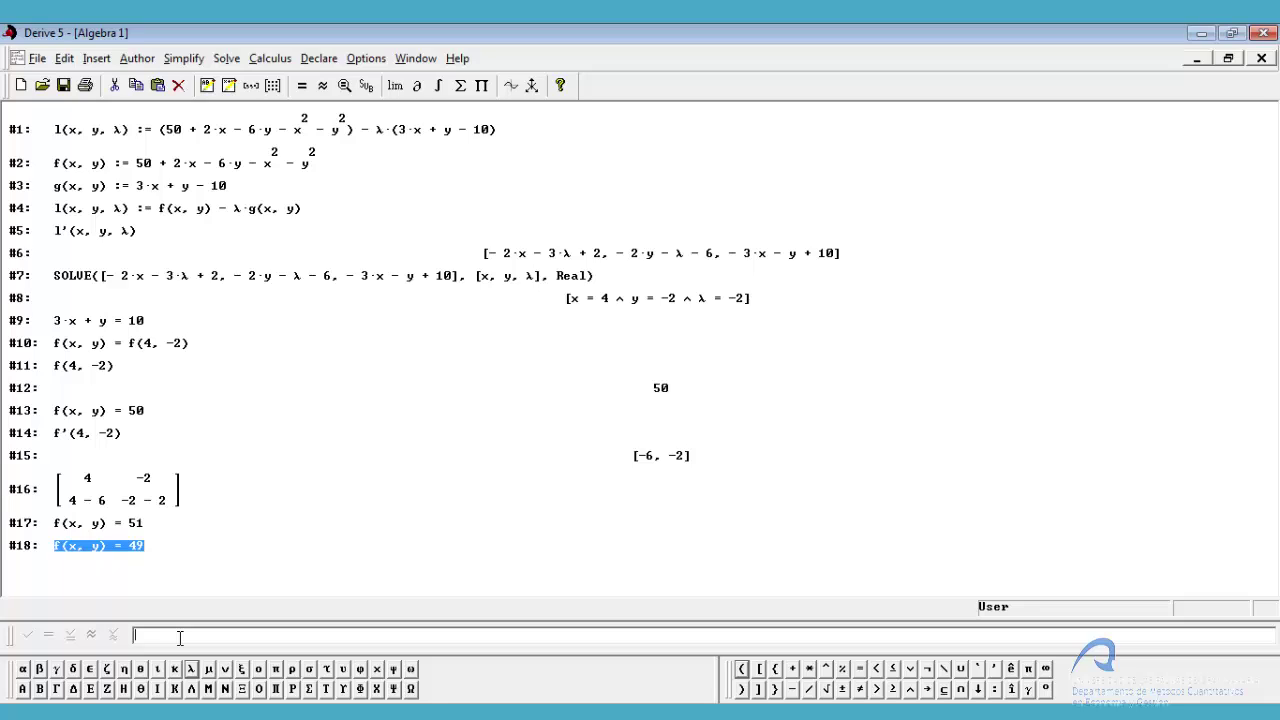
pyautogui.click(207, 86)
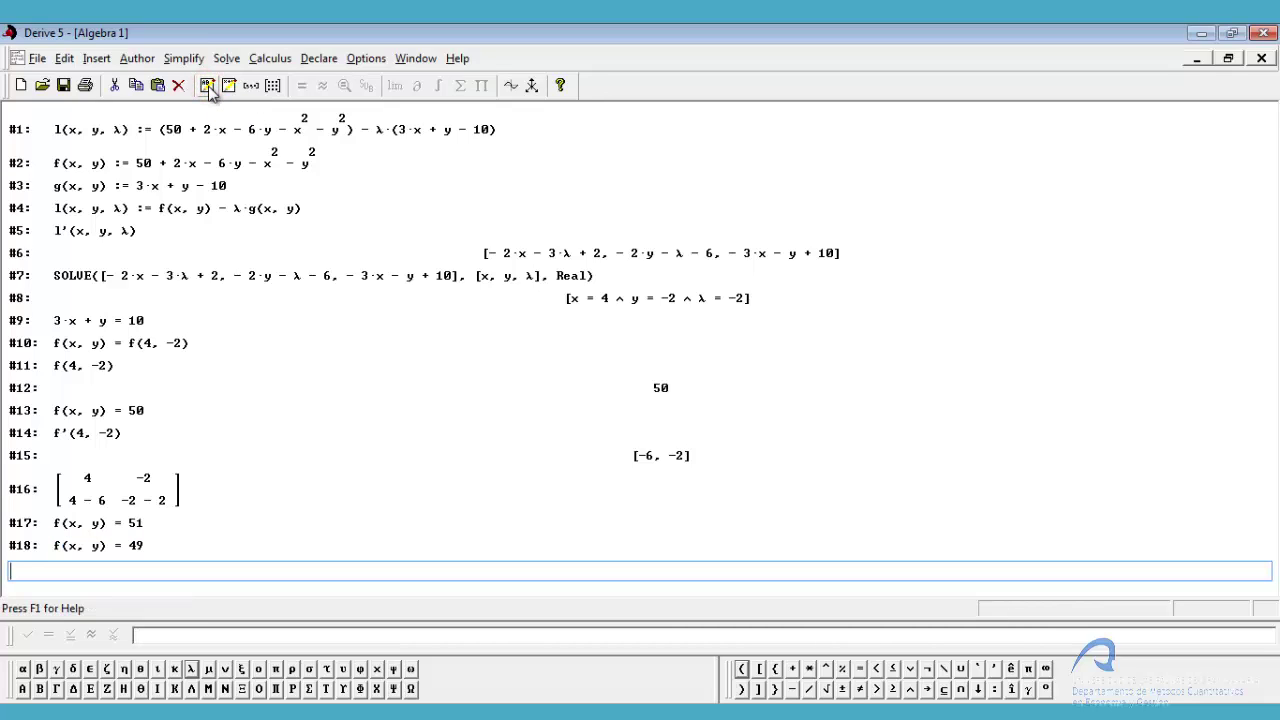
pyautogui.write('(4,-2')
pyautogui.write('es un máximo global')
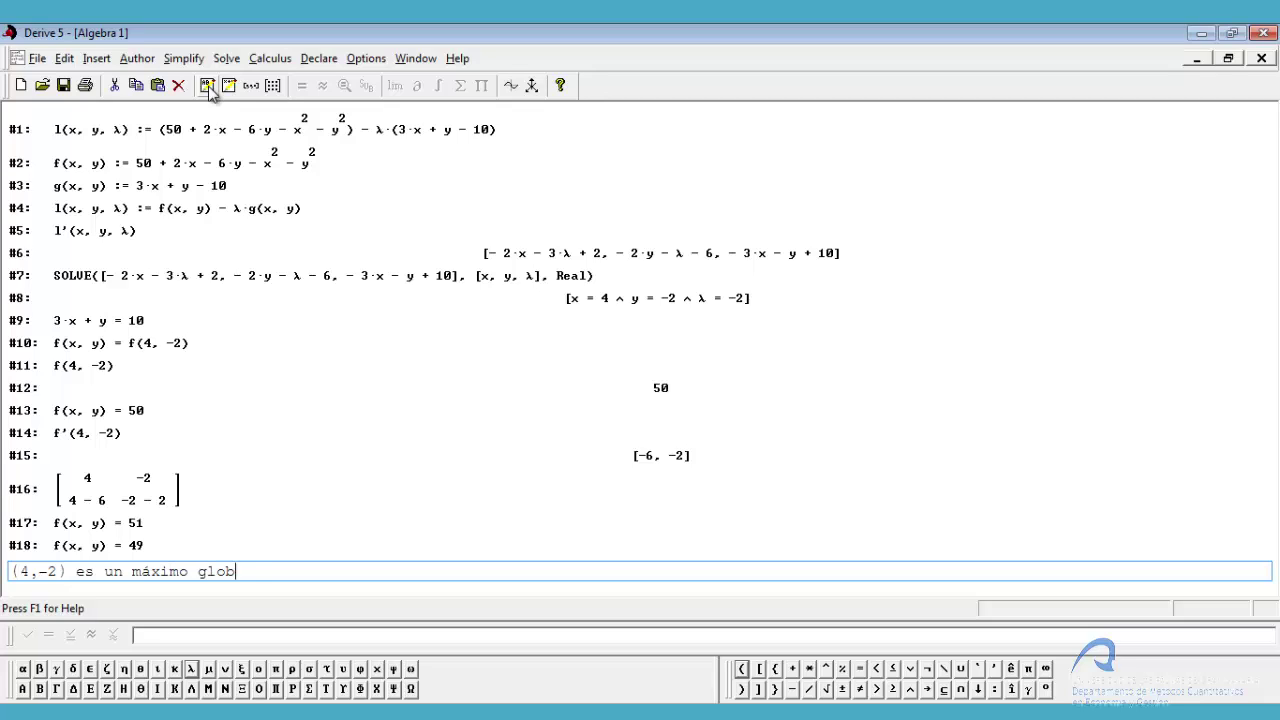